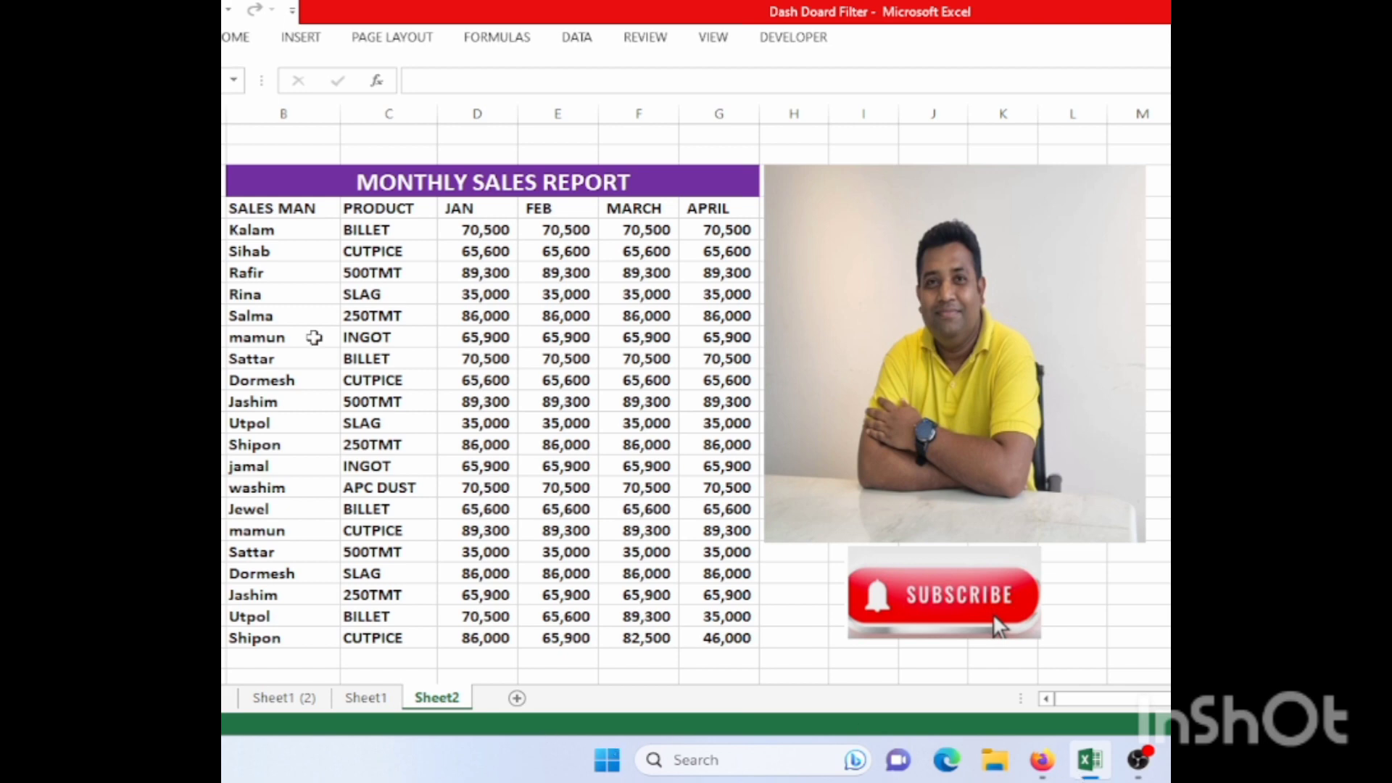
pyautogui.click(520, 216)
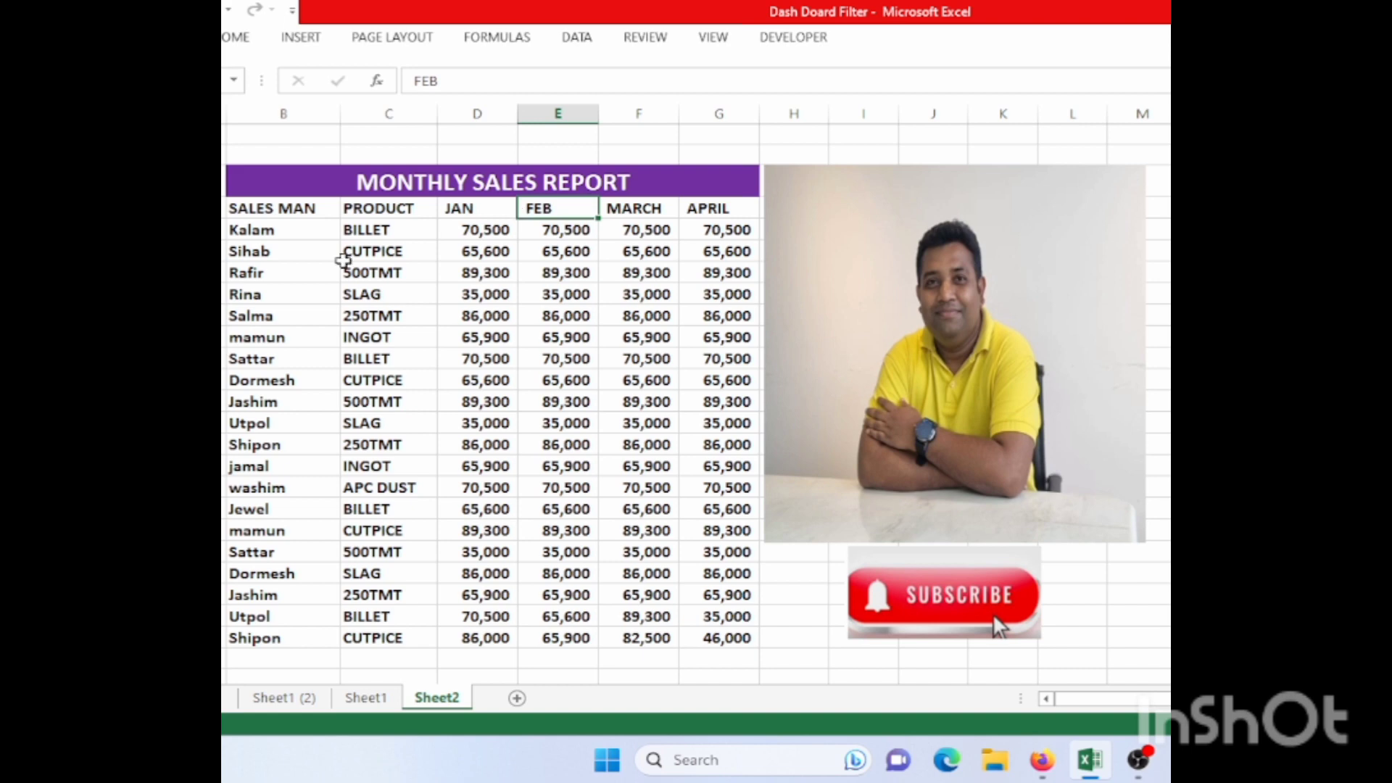
pyautogui.click(343, 259)
pyautogui.click(233, 230)
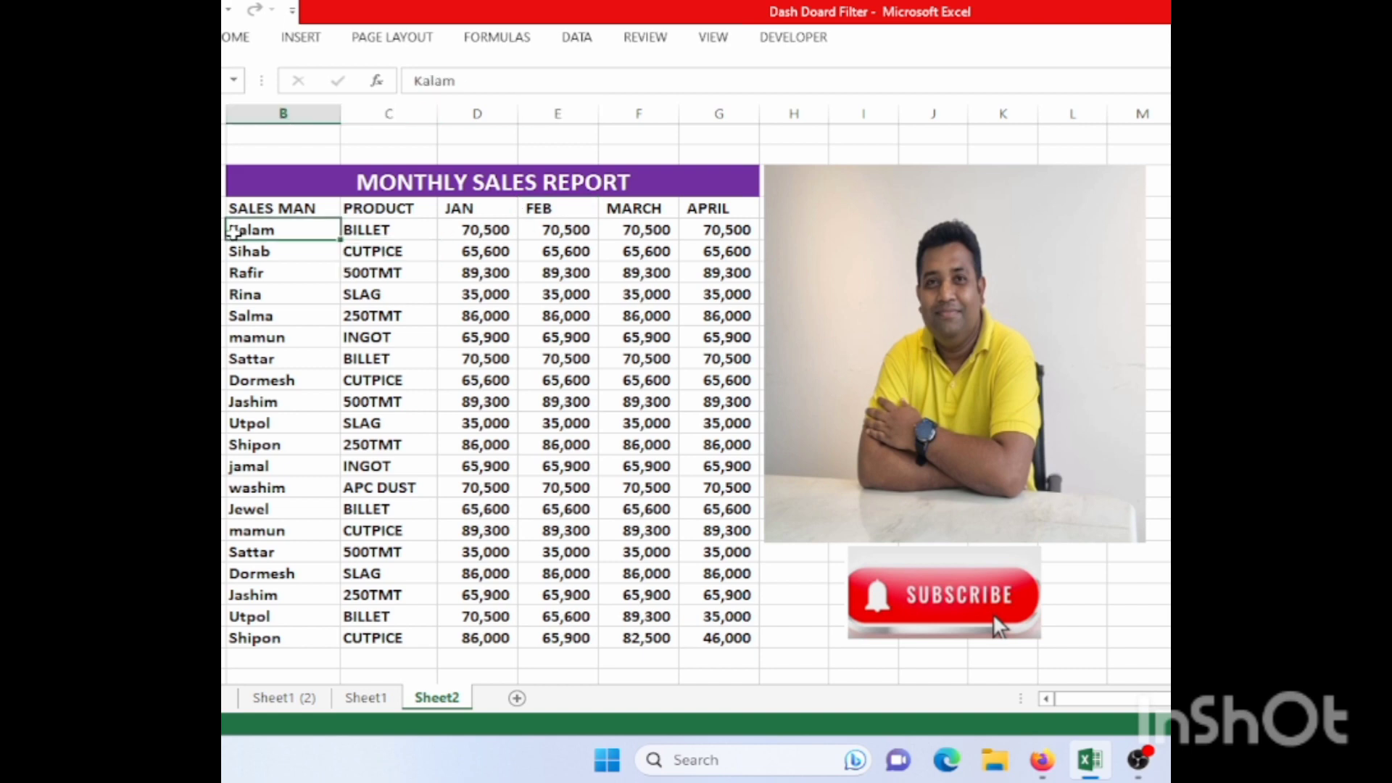
pyautogui.press('Right')
pyautogui.press('Up')
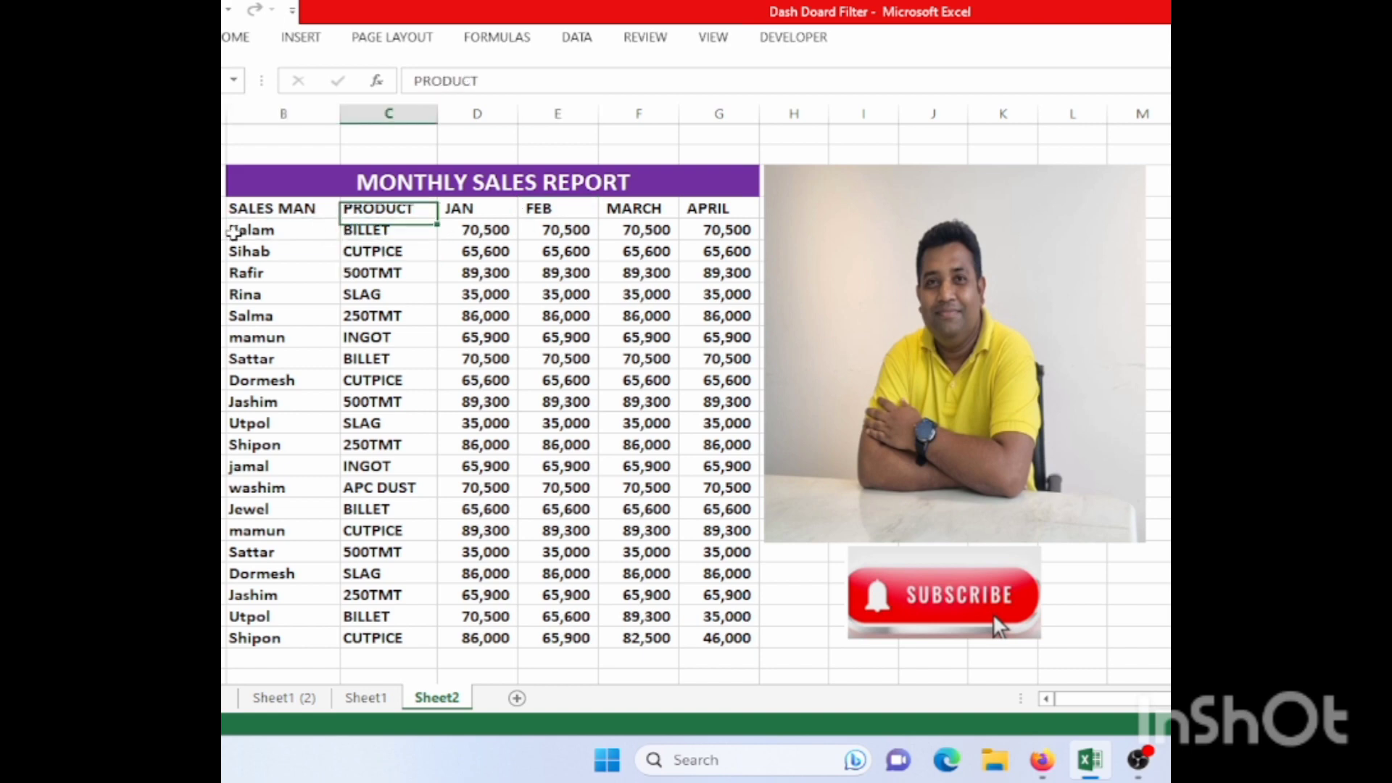
pyautogui.press('Down')
pyautogui.press('Up')
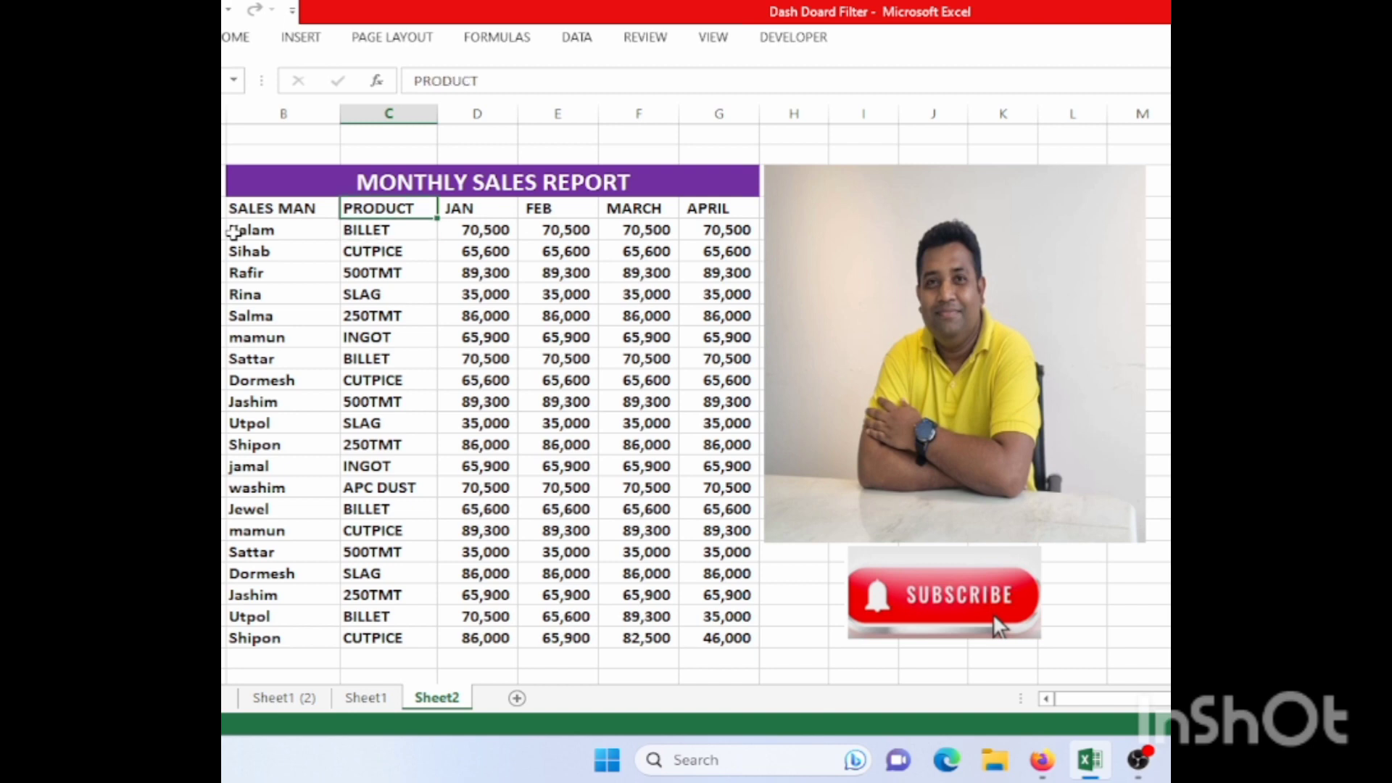
# - Convert the monthly sales data in B6:G26, from the SALES MAN header to the last Shipon row, into a table with headers
pyautogui.click(266, 206)
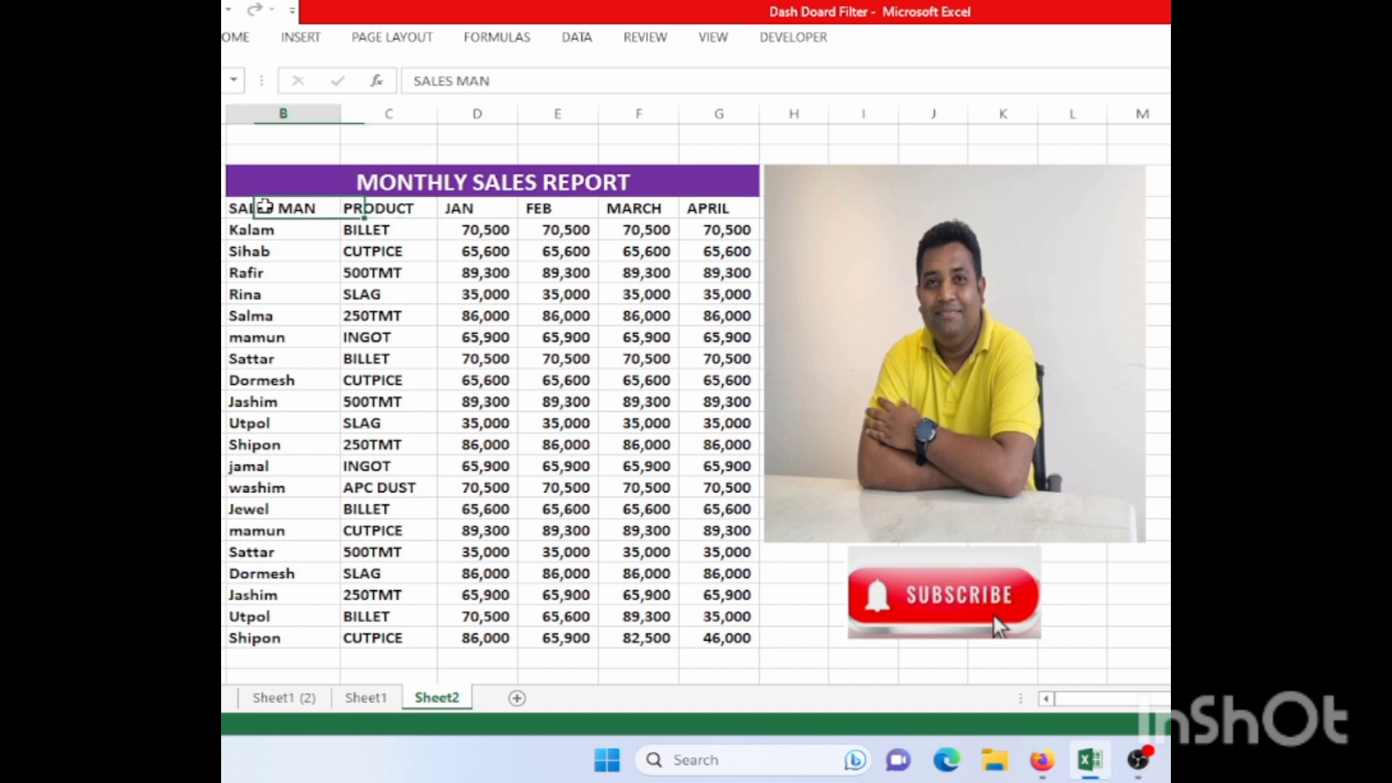
pyautogui.hotkey('shift', 'Right')
pyautogui.hotkey('shift', 'Right')
pyautogui.hotkey('shift', 'Right')
pyautogui.hotkey('shift', 'Right')
pyautogui.hotkey('shift', 'Right')
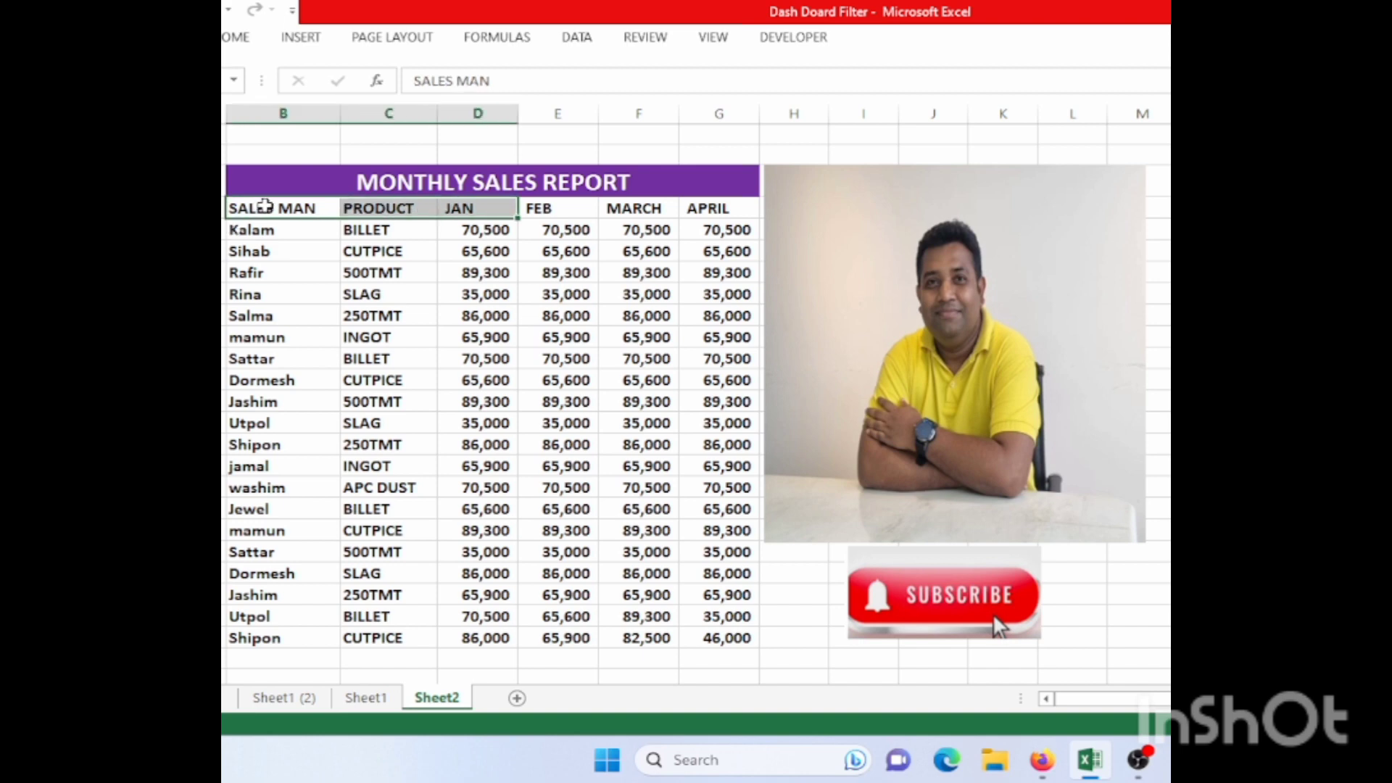
pyautogui.hotkey('shift', 'Down')
pyautogui.hotkey('shift', 'Down')
pyautogui.hotkey('shift', 'Down')
pyautogui.hotkey('shift', 'Down')
pyautogui.hotkey('shift', 'Down')
pyautogui.hotkey('shift', 'Down')
pyautogui.hotkey('shift', 'Down')
pyautogui.hotkey('shift', 'Down')
pyautogui.hotkey('shift', 'Down')
pyautogui.hotkey('shift', 'Down')
pyautogui.hotkey('shift', 'Down')
pyautogui.hotkey('shift', 'Down')
pyautogui.hotkey('shift', 'Down')
pyautogui.hotkey('shift', 'Down')
pyautogui.hotkey('shift', 'Down')
pyautogui.hotkey('shift', 'Down')
pyautogui.hotkey('shift', 'Down')
pyautogui.hotkey('shift', 'Down')
pyautogui.hotkey('shift', 'Down')
pyautogui.hotkey('shift', 'Down')
pyautogui.hotkey('shift', 'Down')
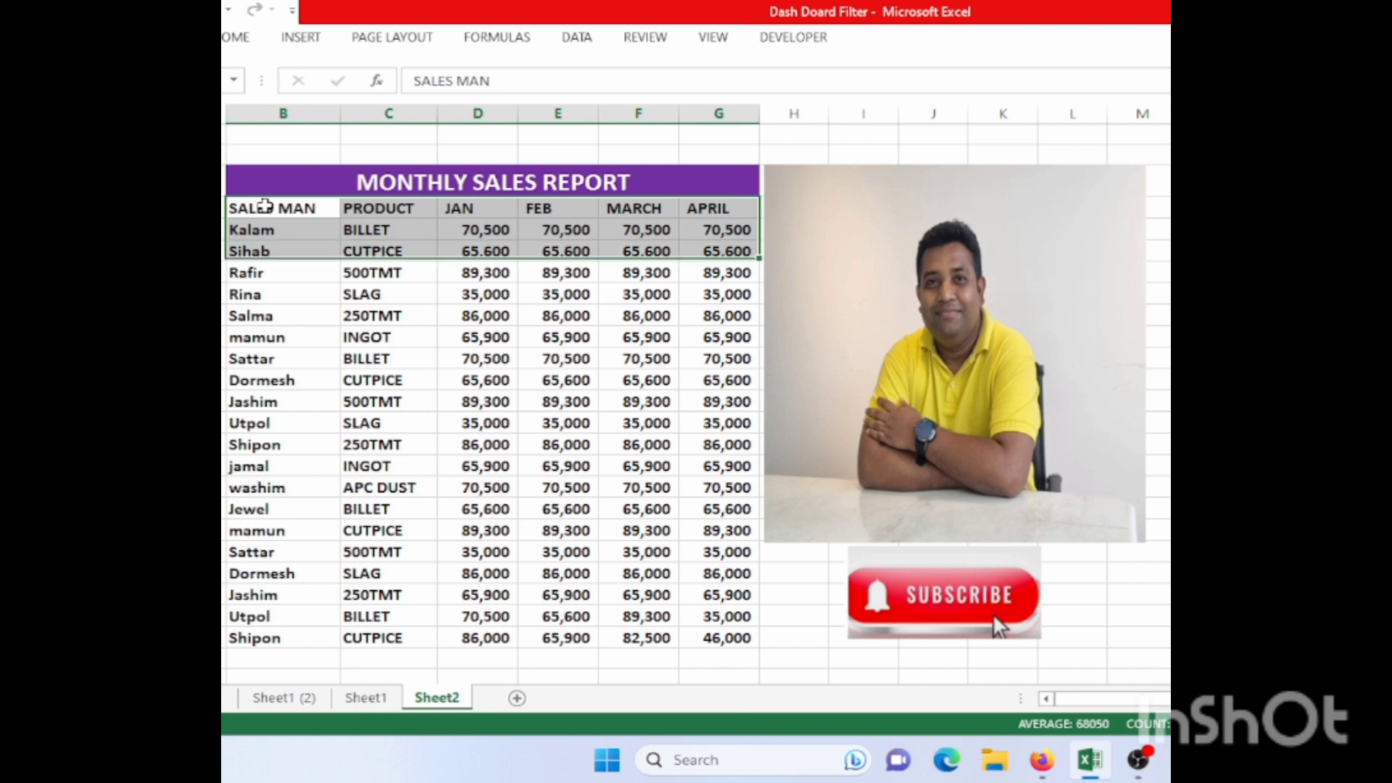
pyautogui.hotkey('shift', 'Up')
pyautogui.hotkey('shift', 'Up')
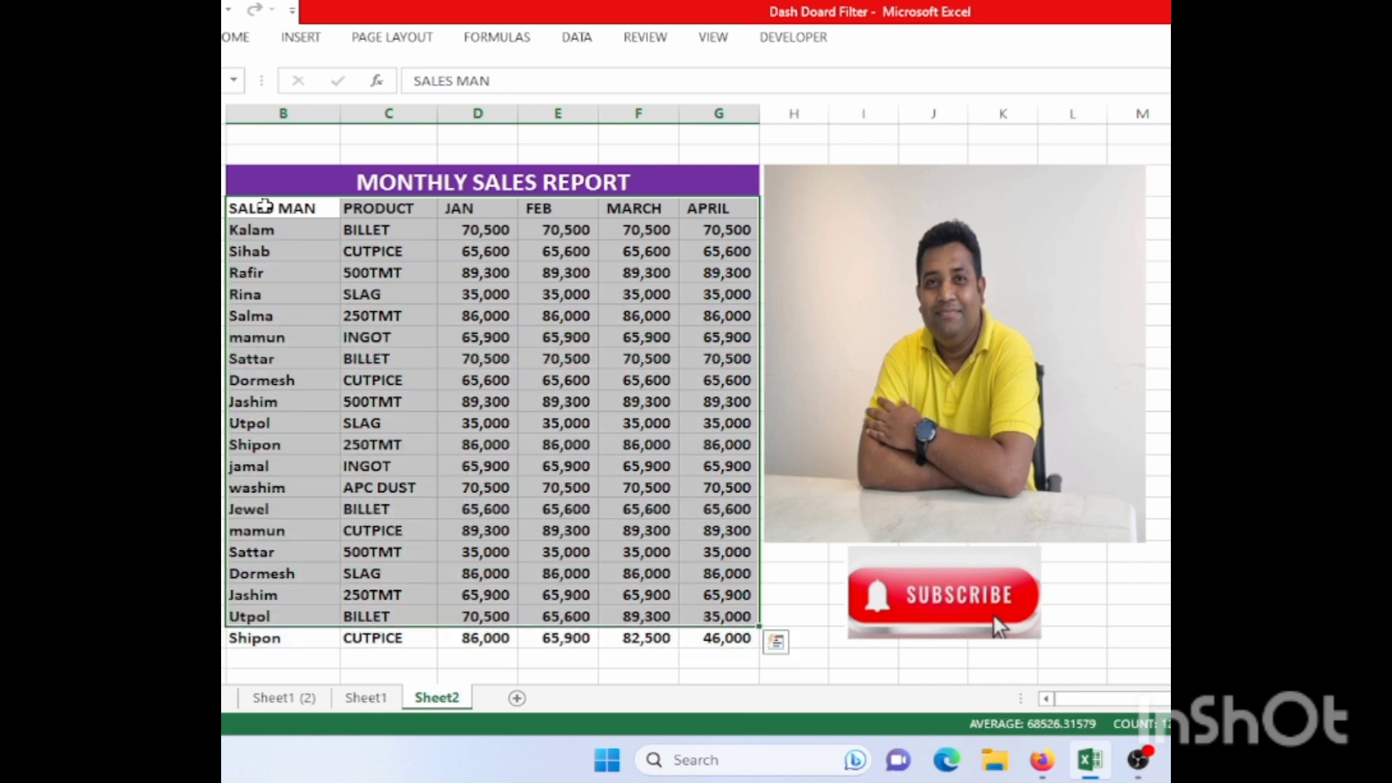
pyautogui.hotkey('shift', 'Down')
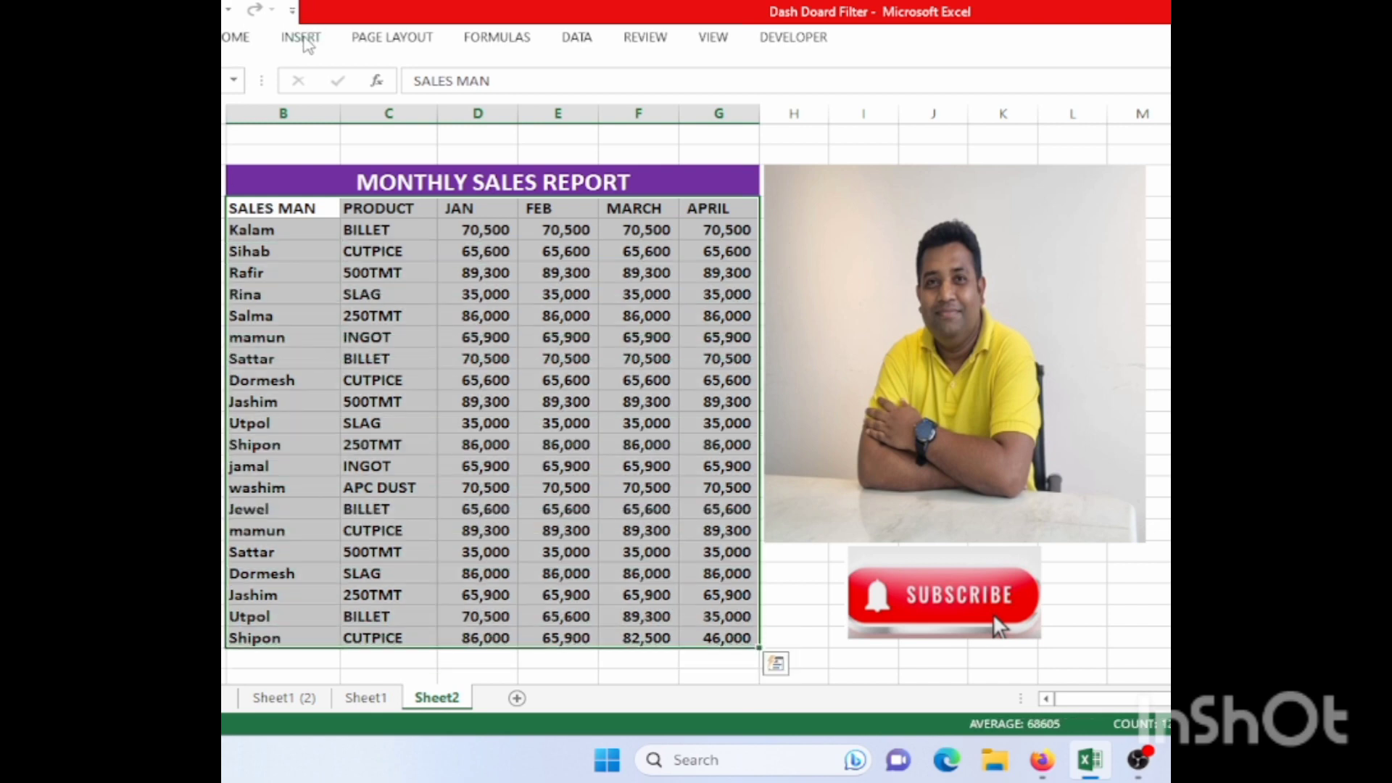
pyautogui.click(304, 44)
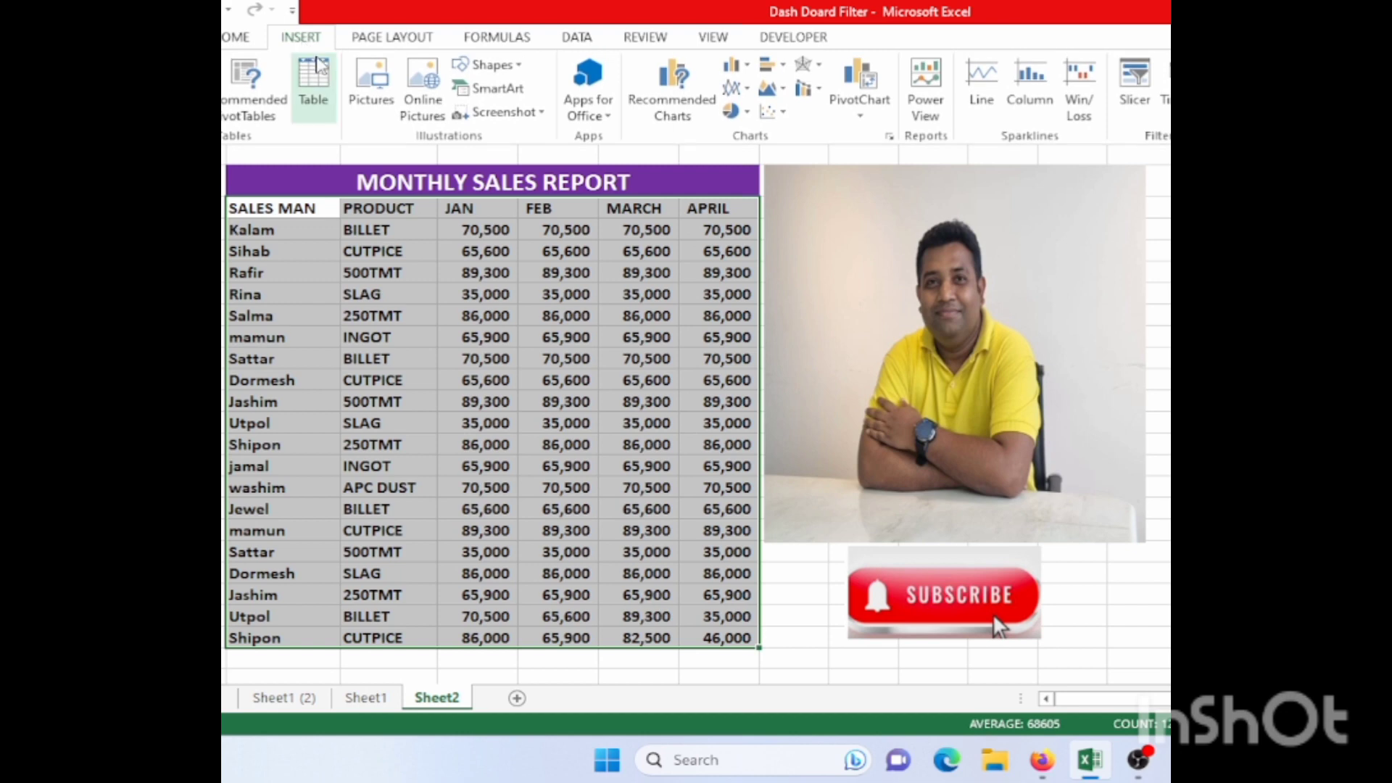
pyautogui.click(314, 80)
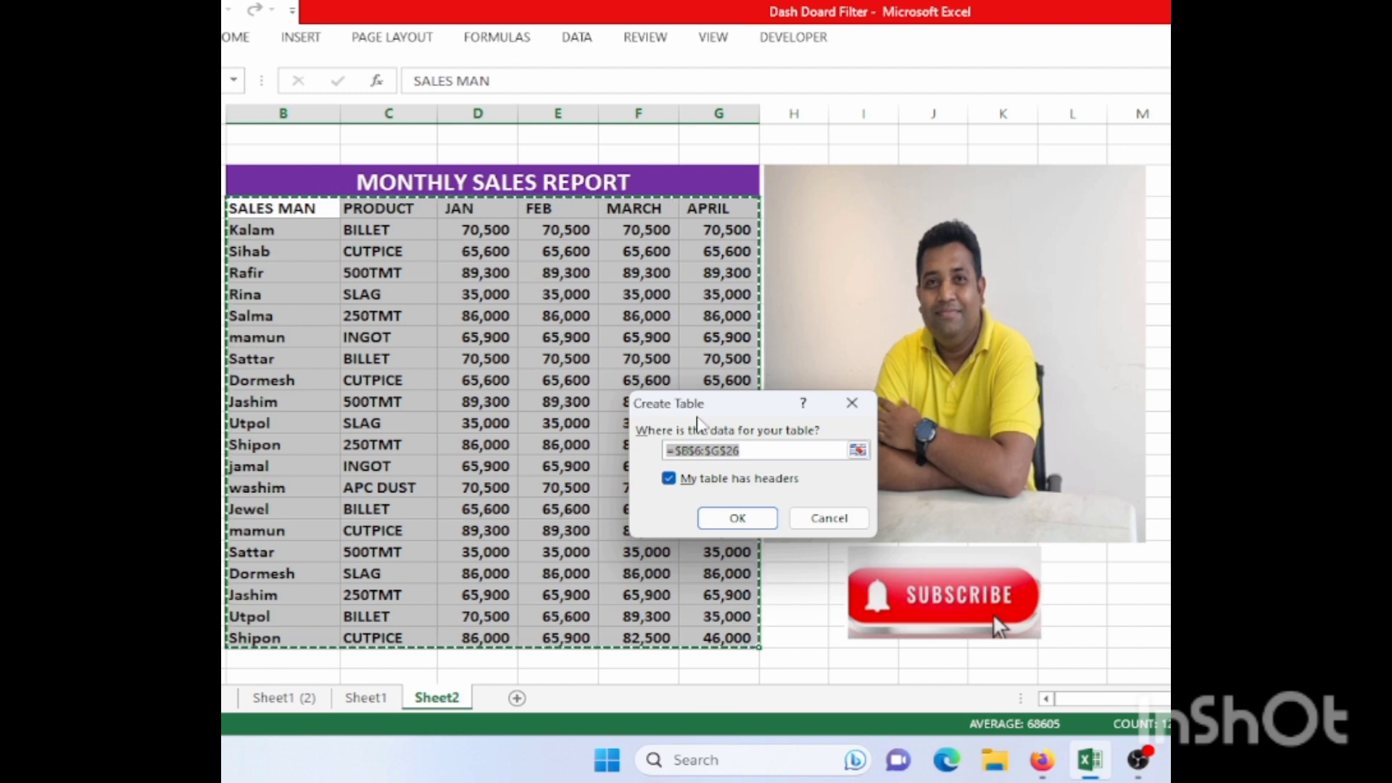
pyautogui.click(737, 518)
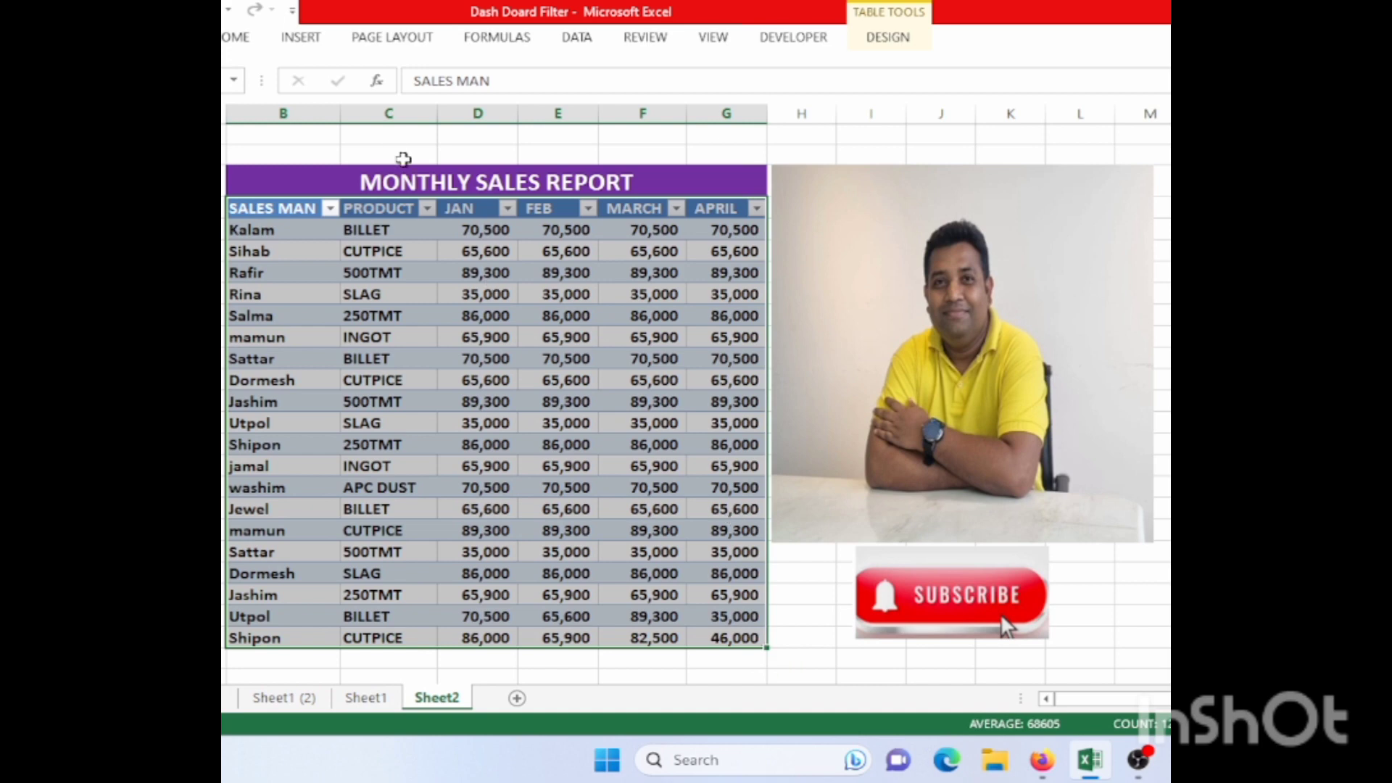
# - Insert a slicer for the PRODUCT field of the sales table
pyautogui.click(291, 38)
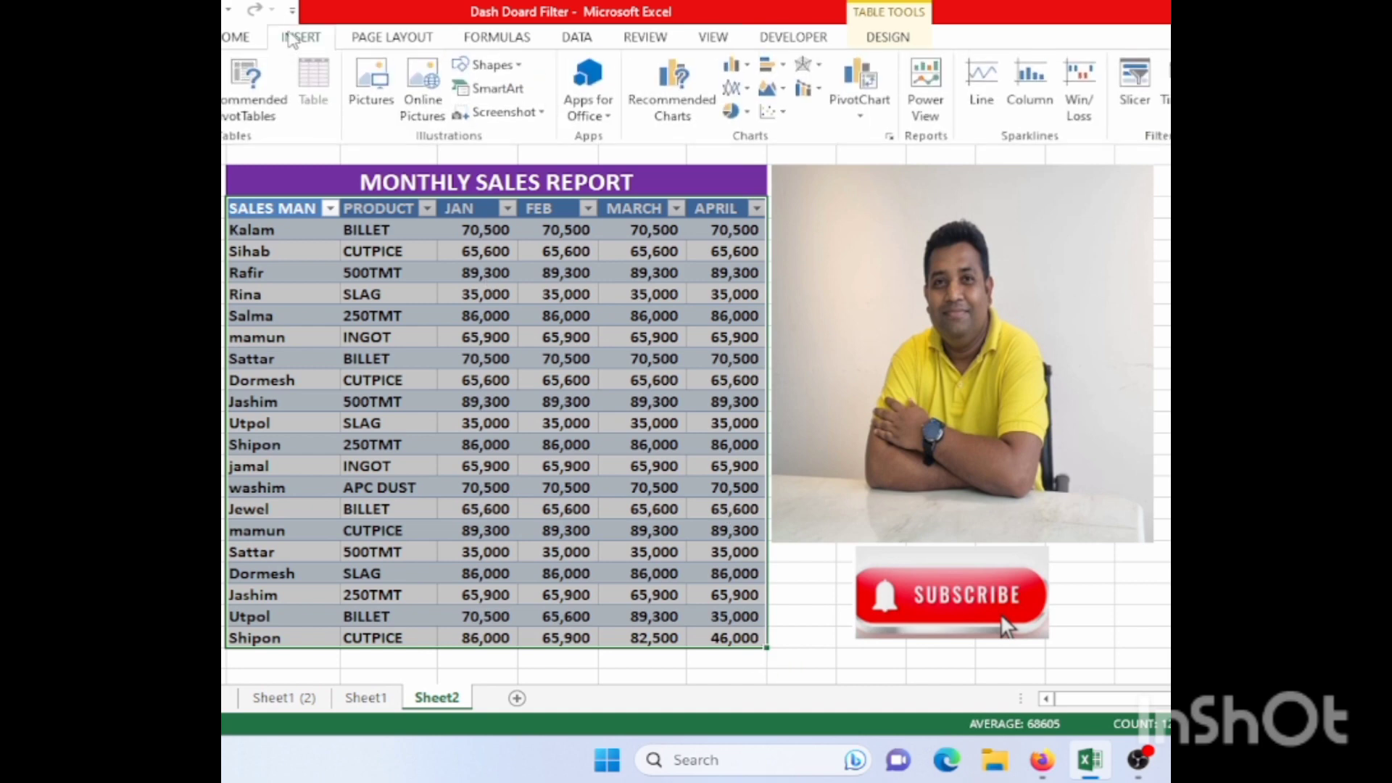
pyautogui.click(1133, 84)
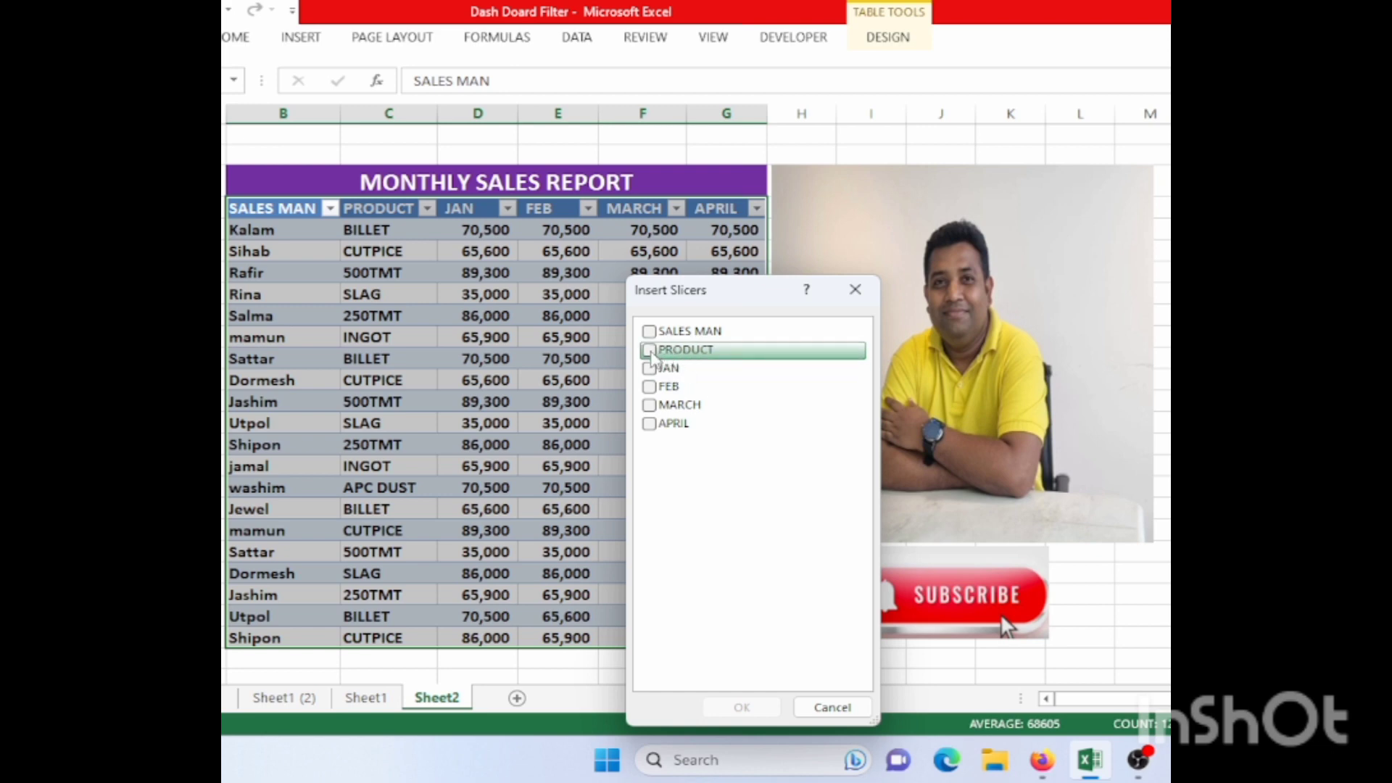
pyautogui.click(650, 350)
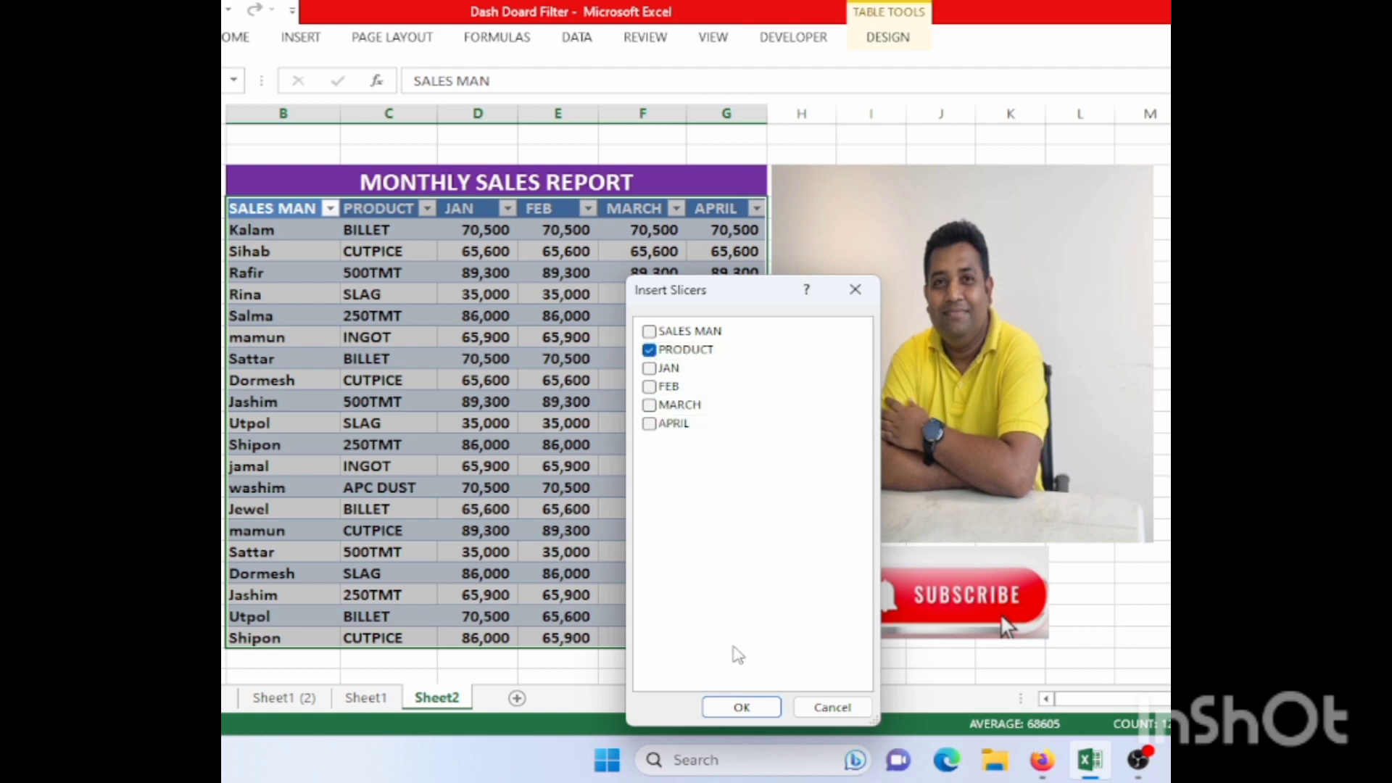
pyautogui.click(741, 708)
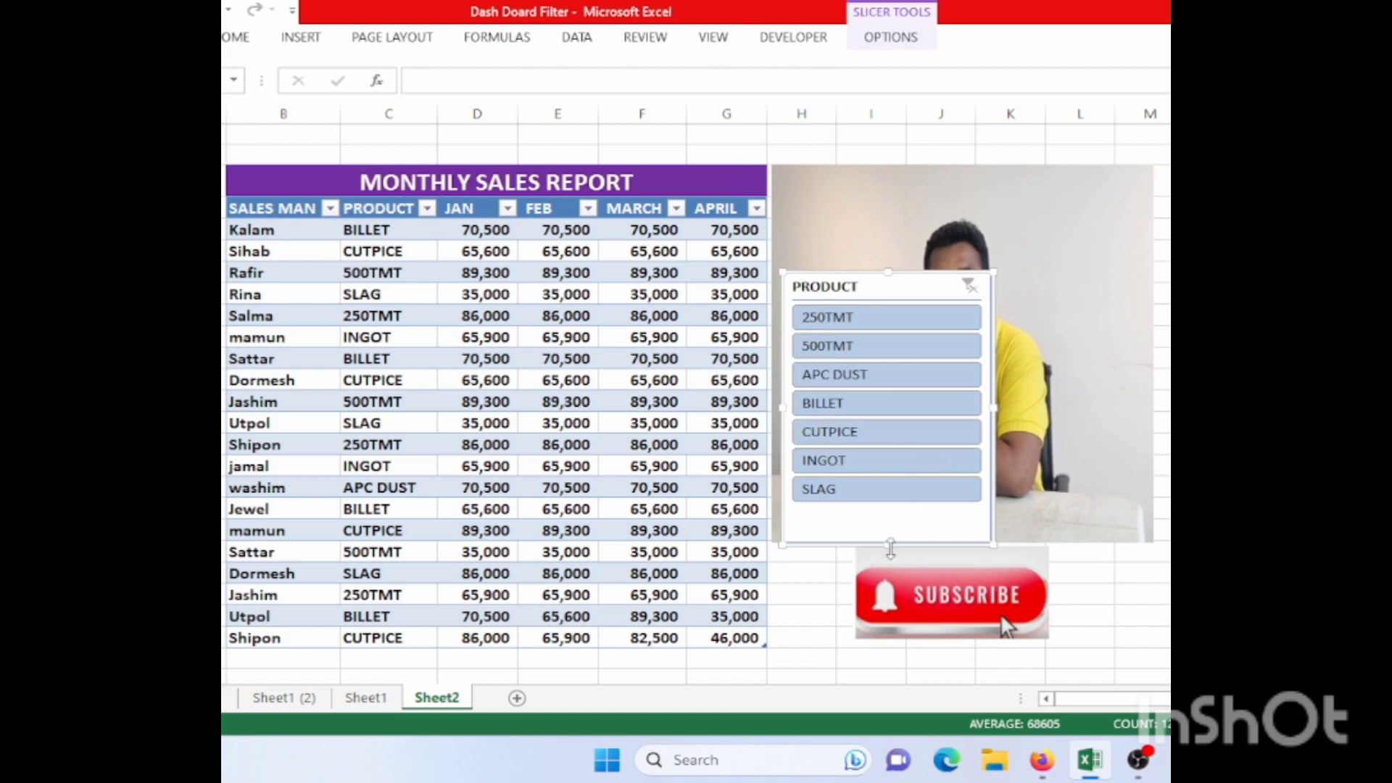
# - Flatten the PRODUCT slicer, widen it to slightly beyond the table's width, and place it just above the MONTHLY SALES REPORT title
pyautogui.moveTo(890, 549); pyautogui.dragTo(343, 149)
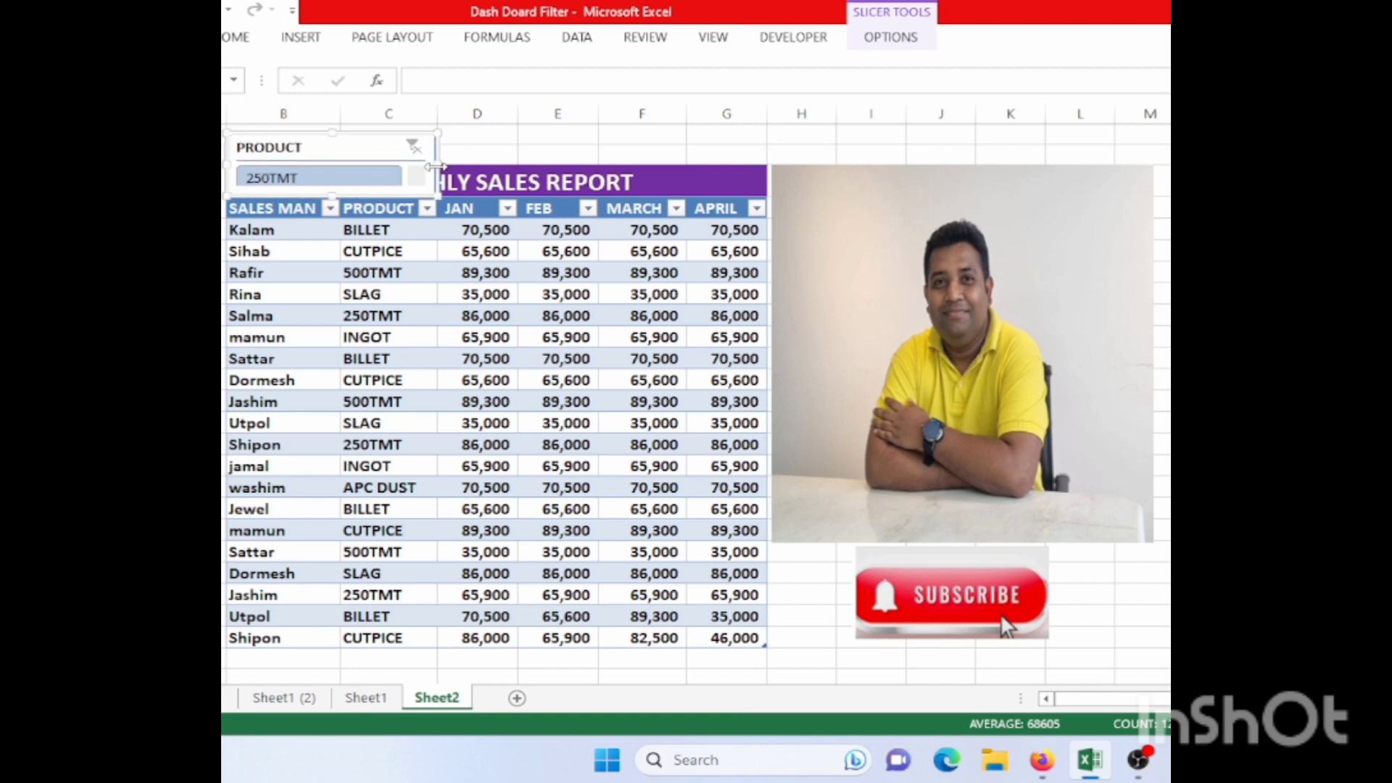
pyautogui.moveTo(440, 145); pyautogui.dragTo(699, 140)
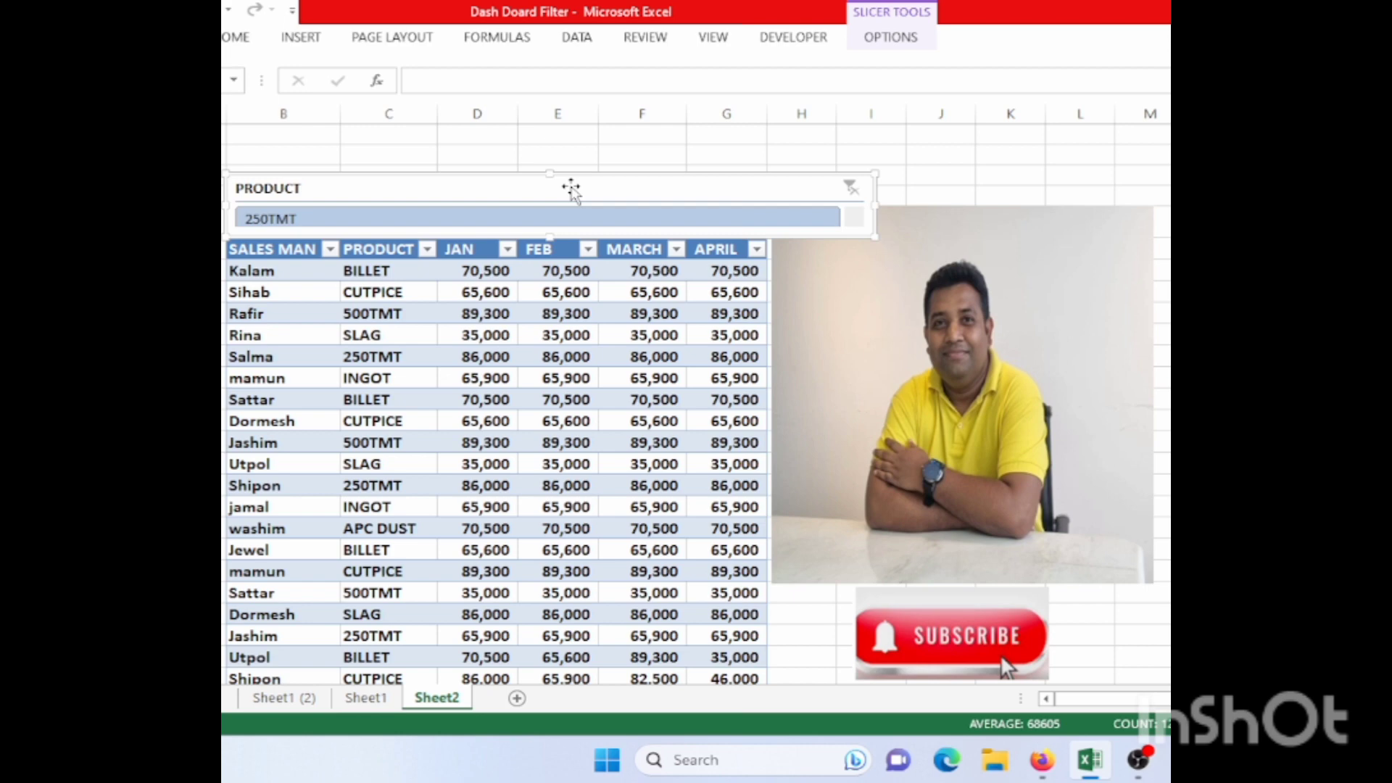
pyautogui.moveTo(571, 190); pyautogui.dragTo(563, 161)
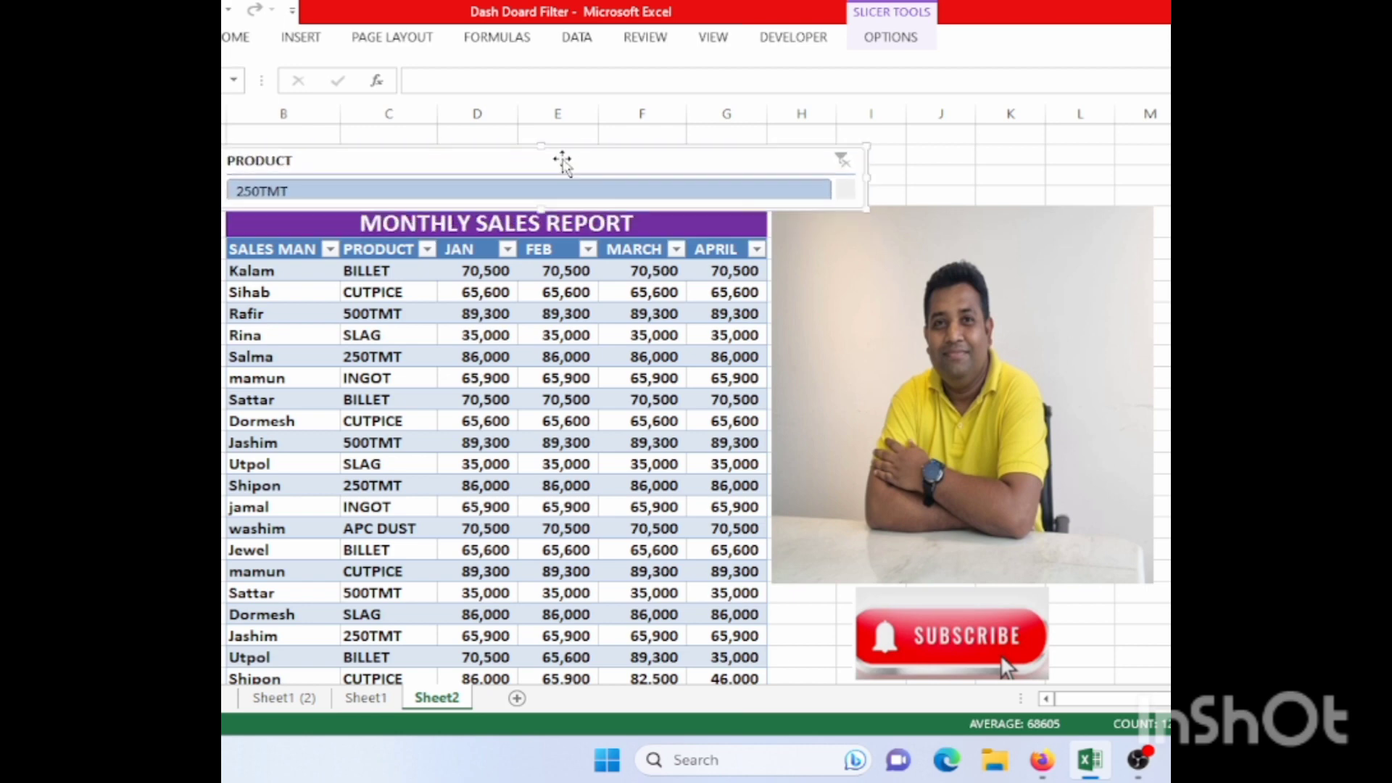
# - Set the PRODUCT slicer to 7 columns so all product buttons sit in one row
pyautogui.click(875, 22)
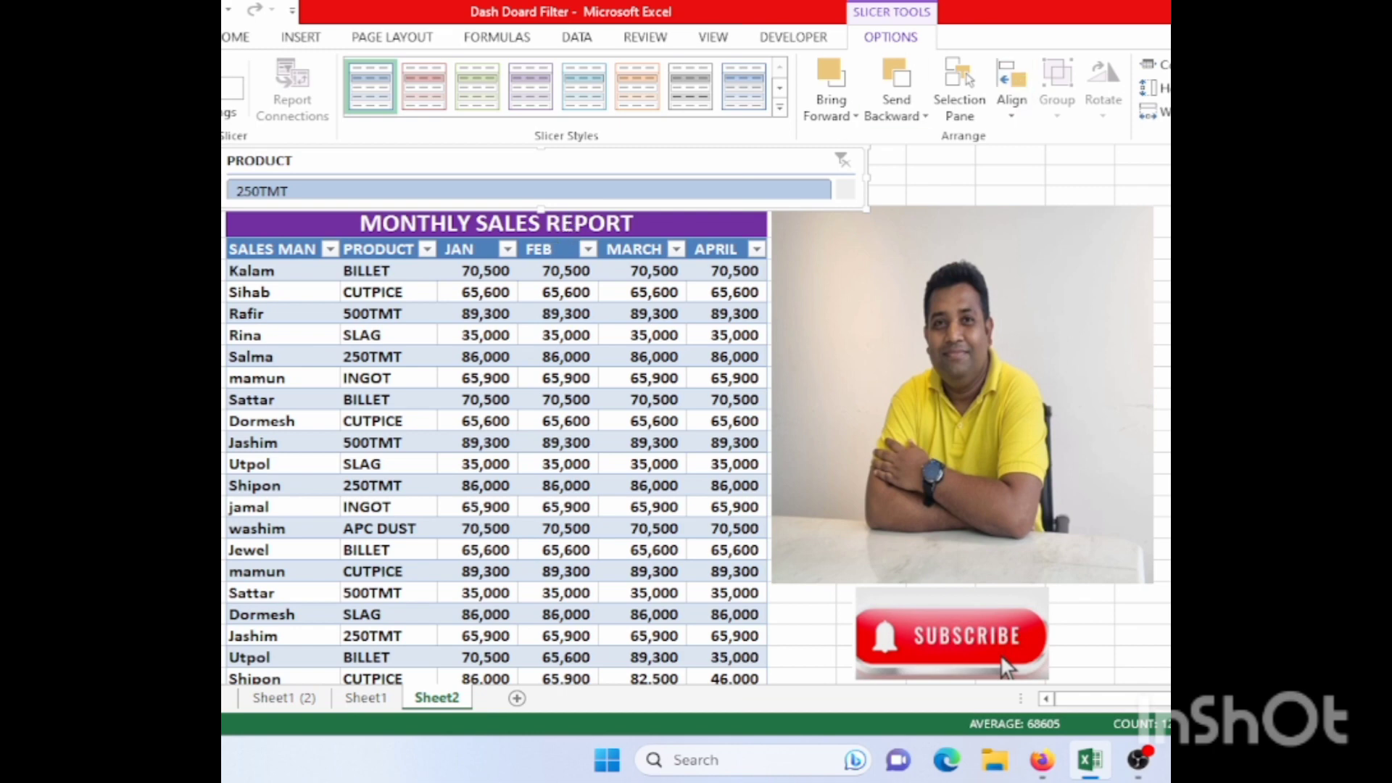
pyautogui.click(1269, 61)
pyautogui.click(1269, 62)
pyautogui.click(1269, 61)
pyautogui.click(1269, 62)
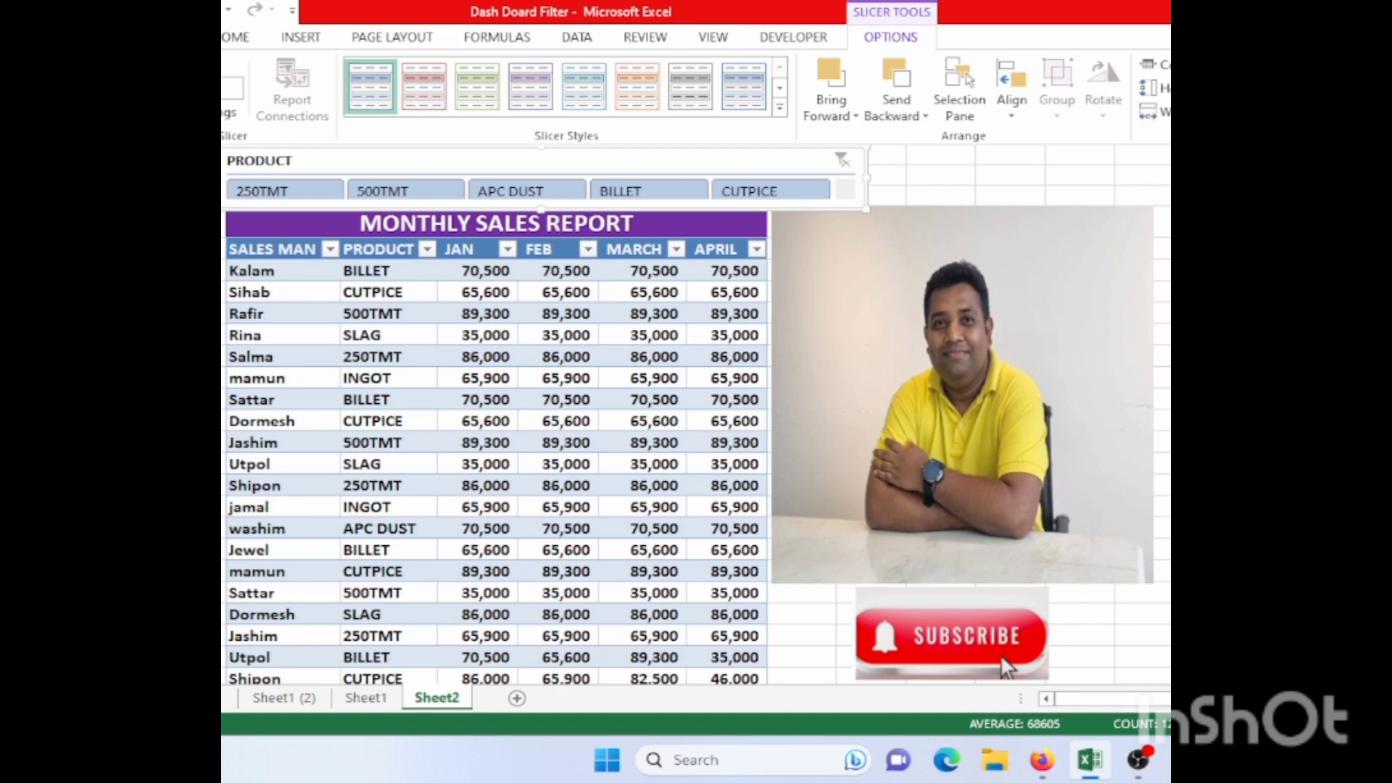
pyautogui.click(1269, 61)
pyautogui.click(1269, 62)
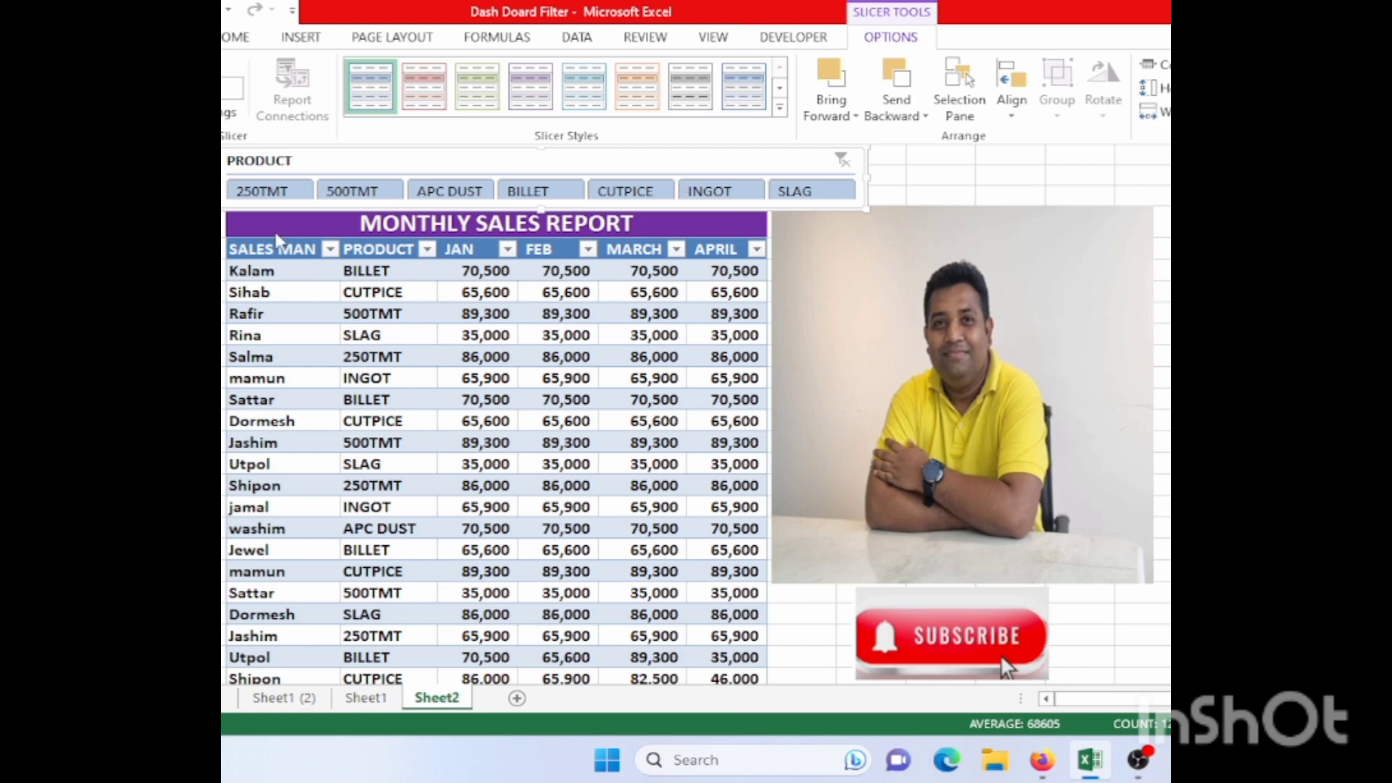
pyautogui.click(222, 254)
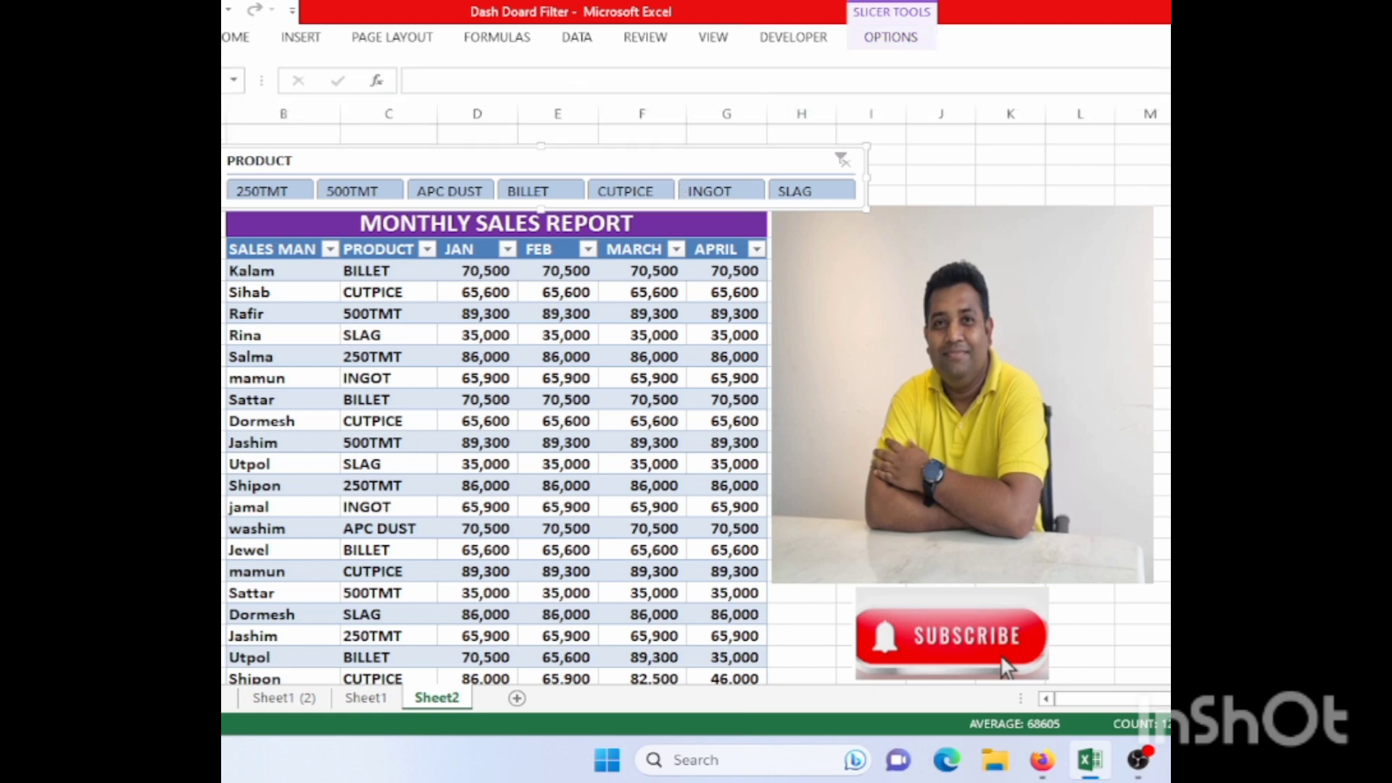
# - Filter the sales table with the slicer by 250TMT, 500TMT, APC DUST, BILLET, CUTPICE and INGOT in turn, ending on SLAG
pyautogui.click(281, 193)
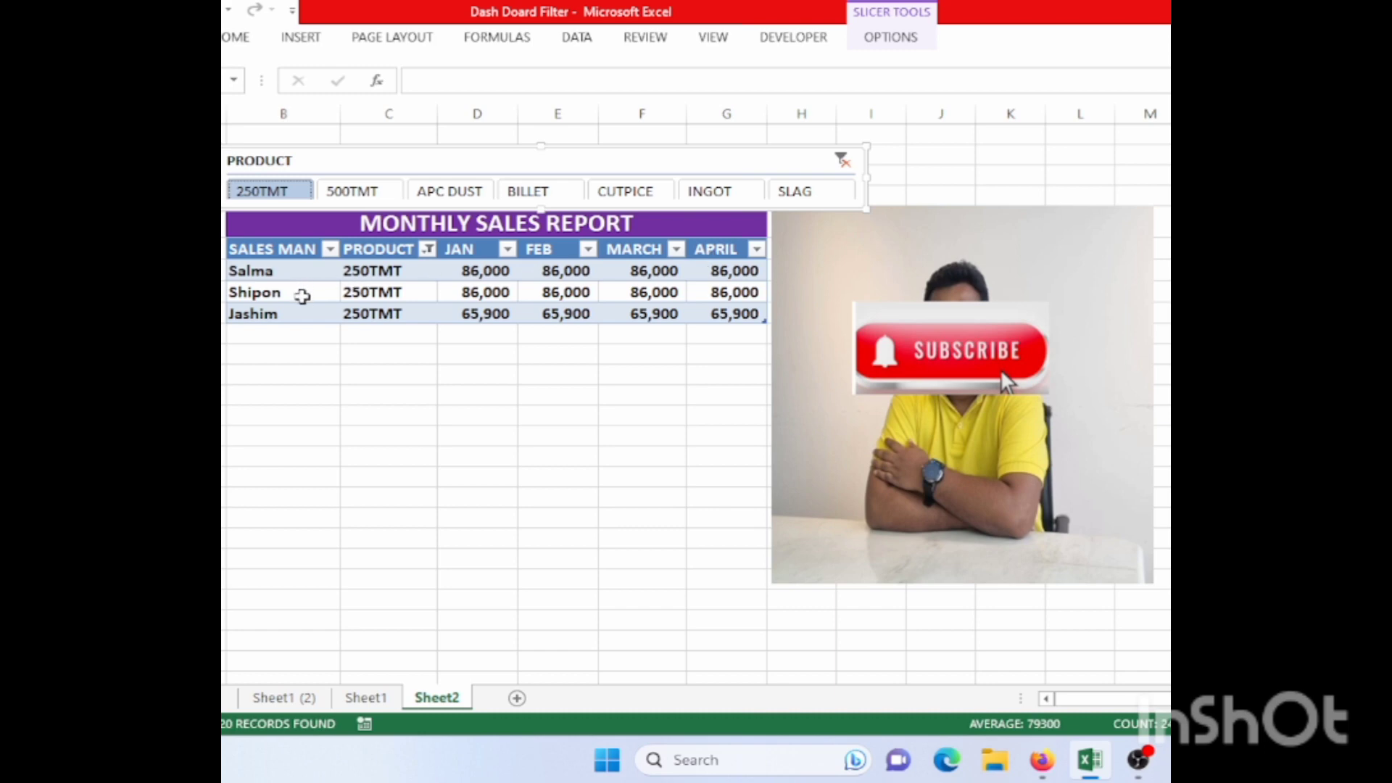
pyautogui.click(338, 194)
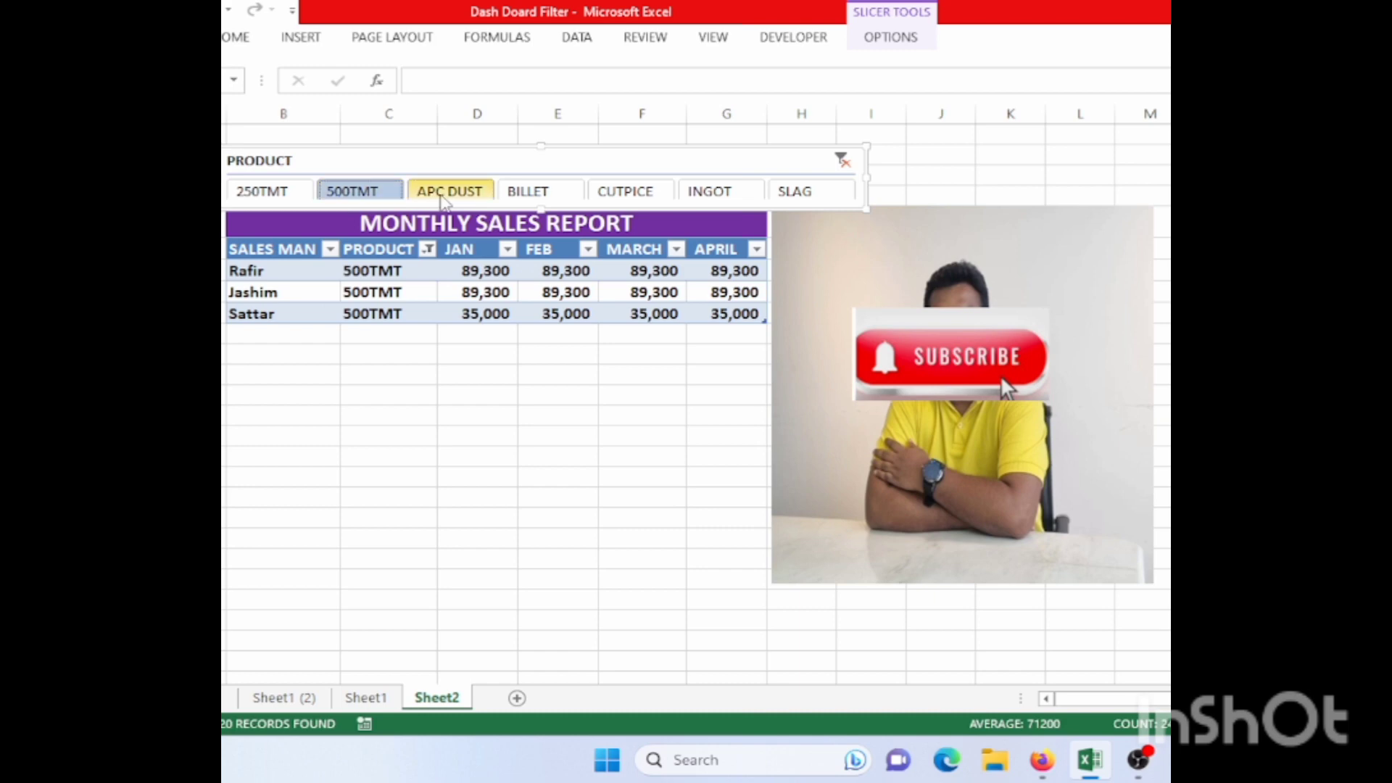
pyautogui.click(449, 194)
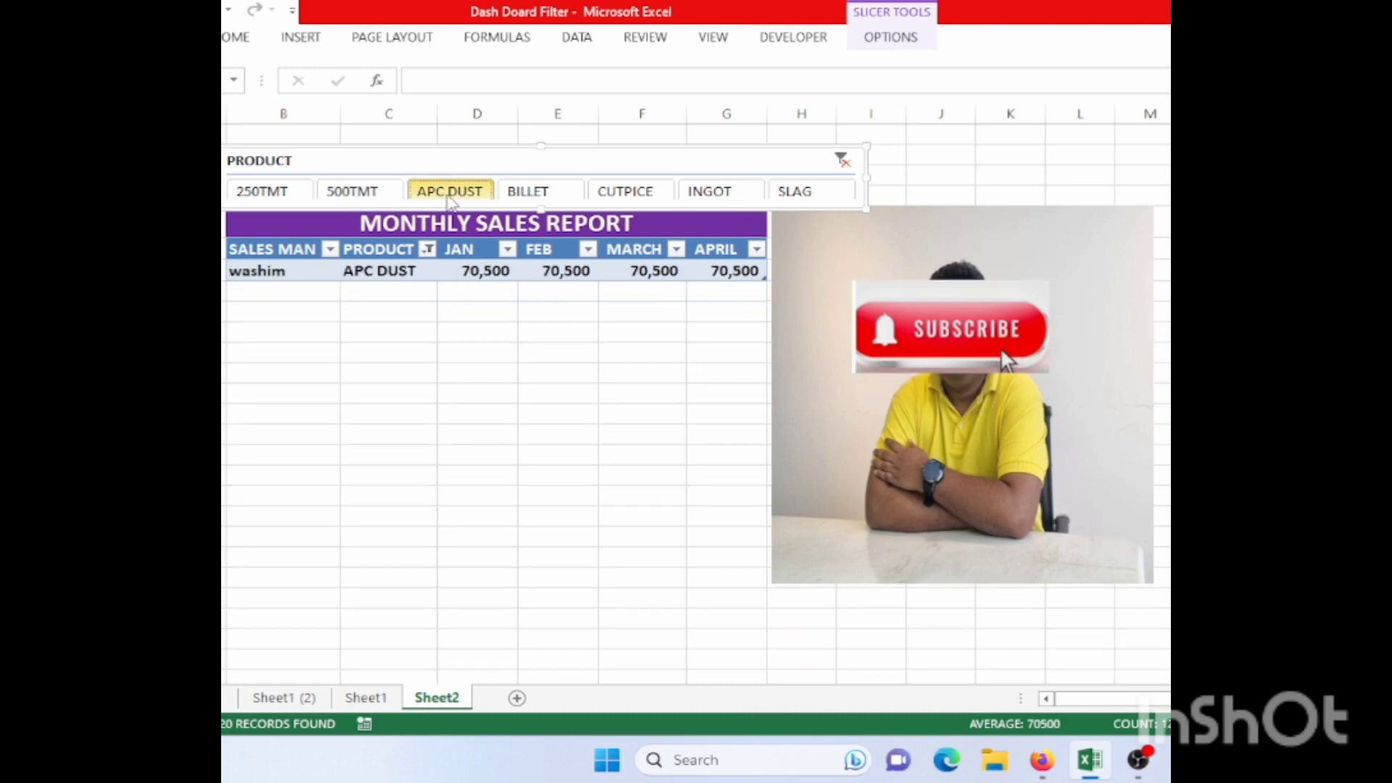
pyautogui.click(532, 194)
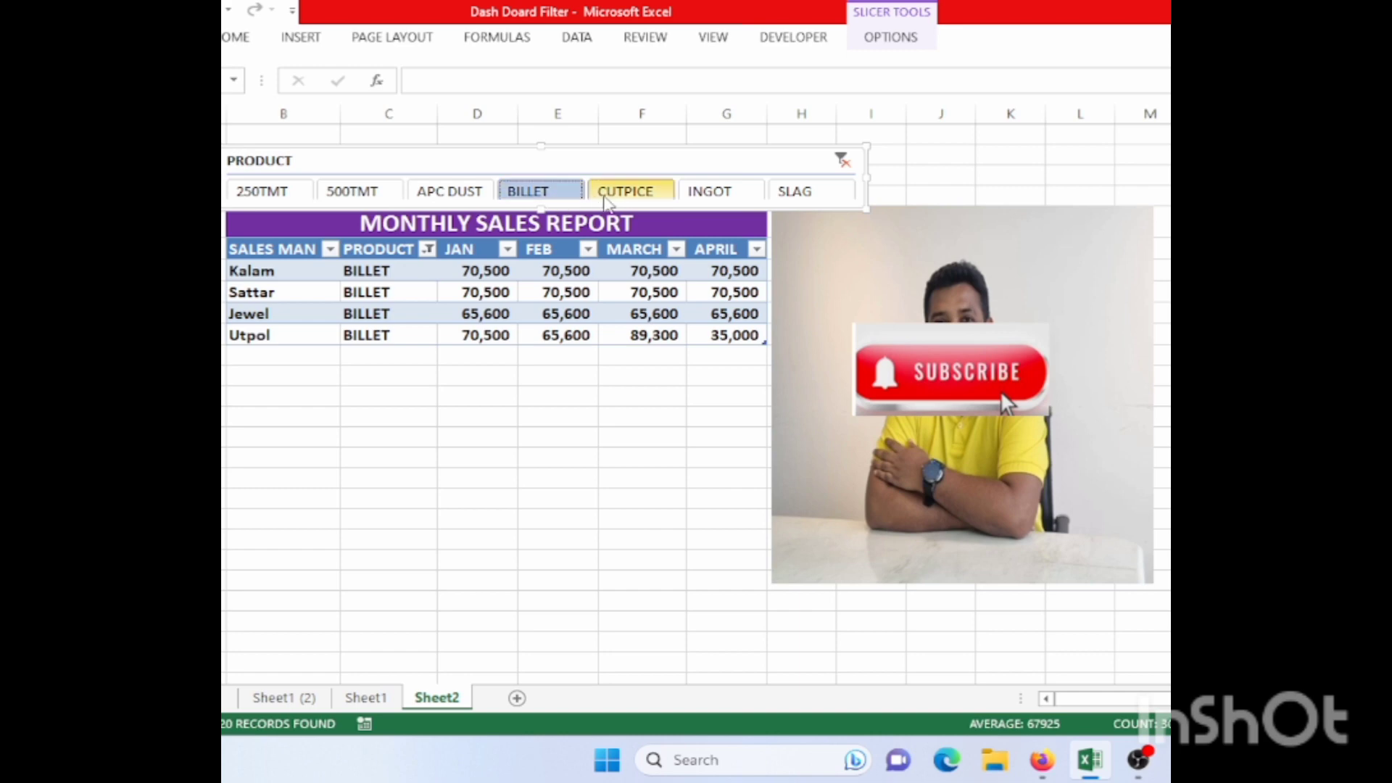
pyautogui.click(610, 195)
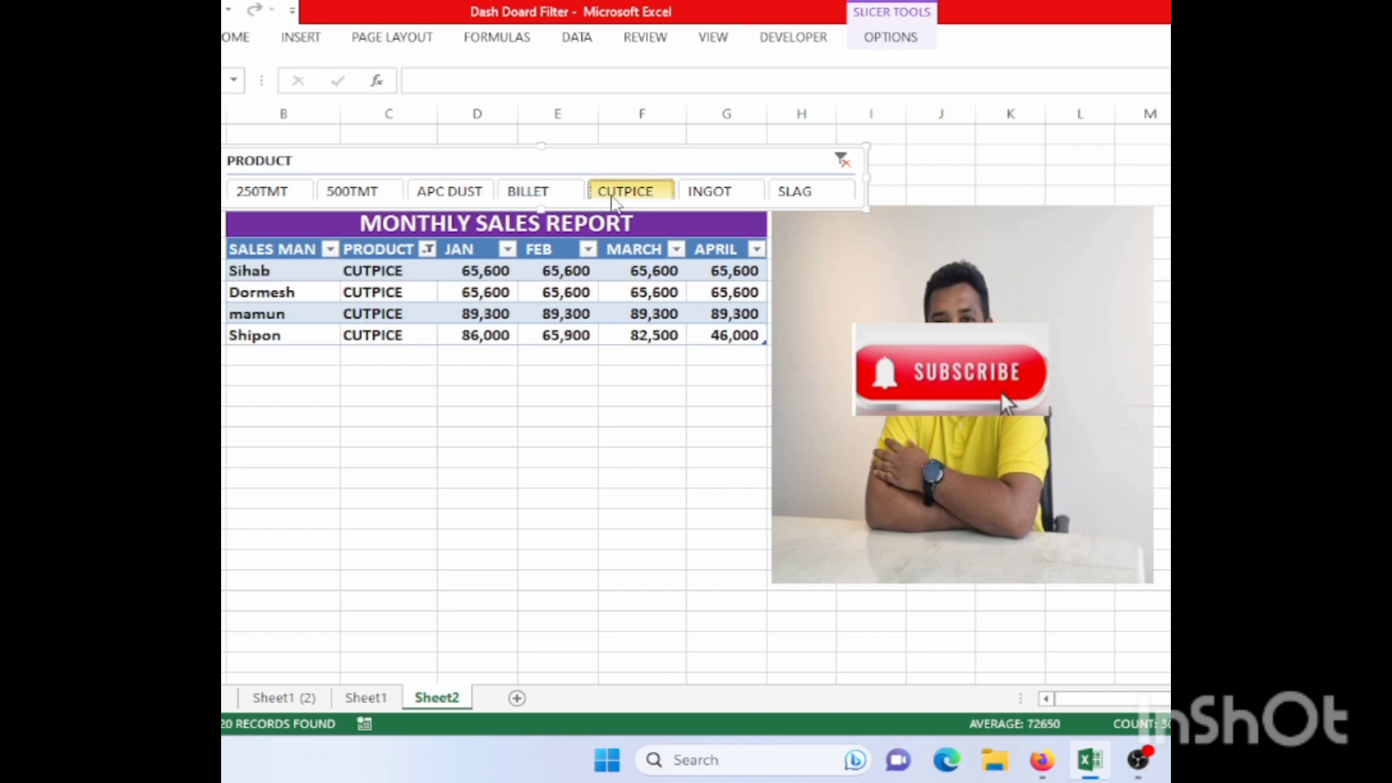
pyautogui.click(729, 196)
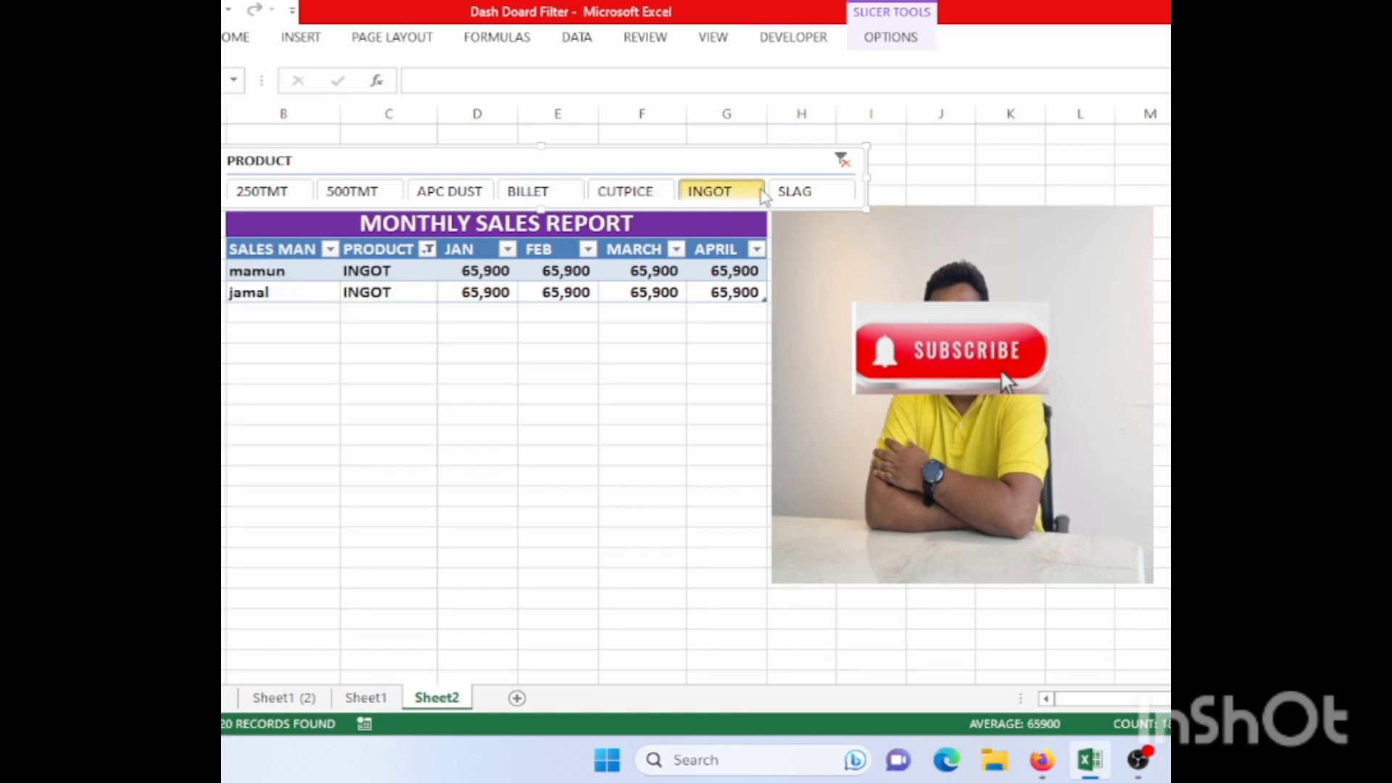
pyautogui.click(785, 195)
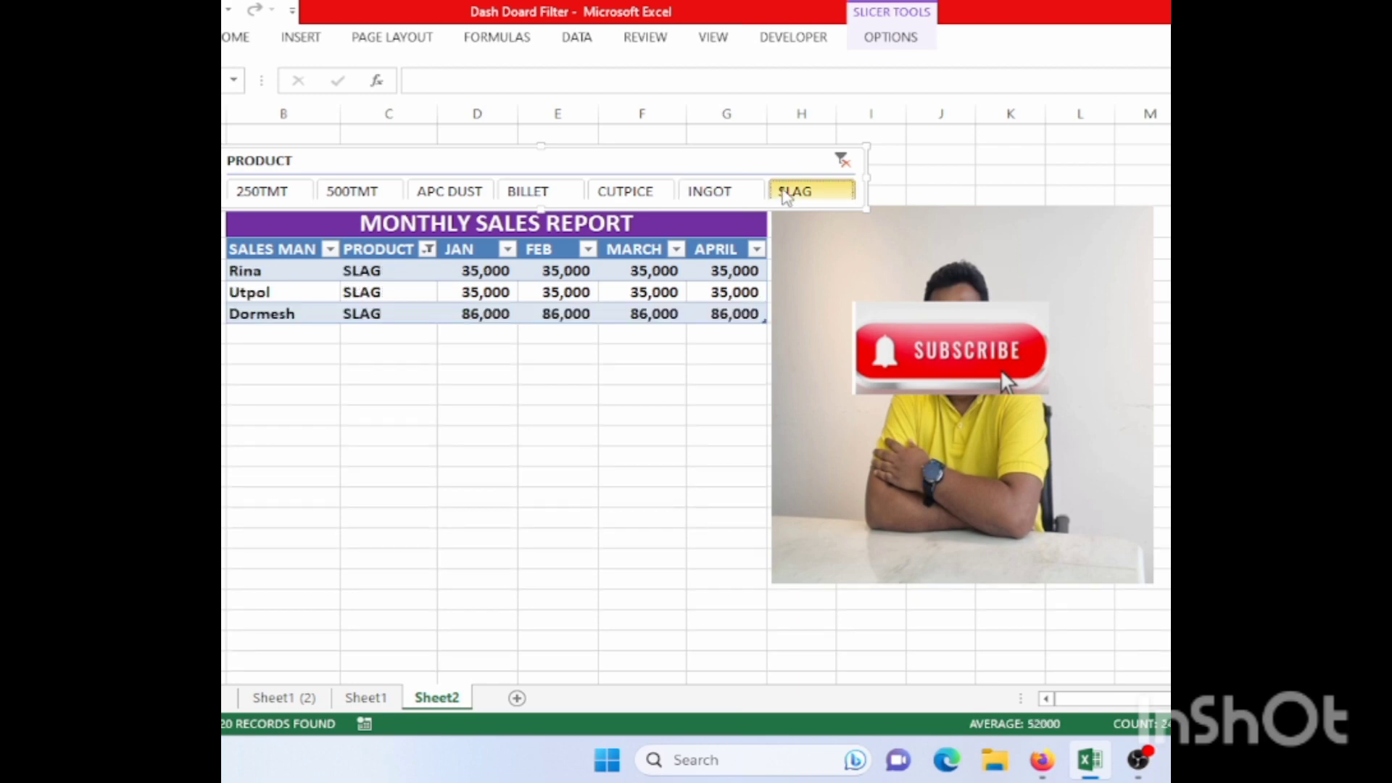
pyautogui.click(444, 372)
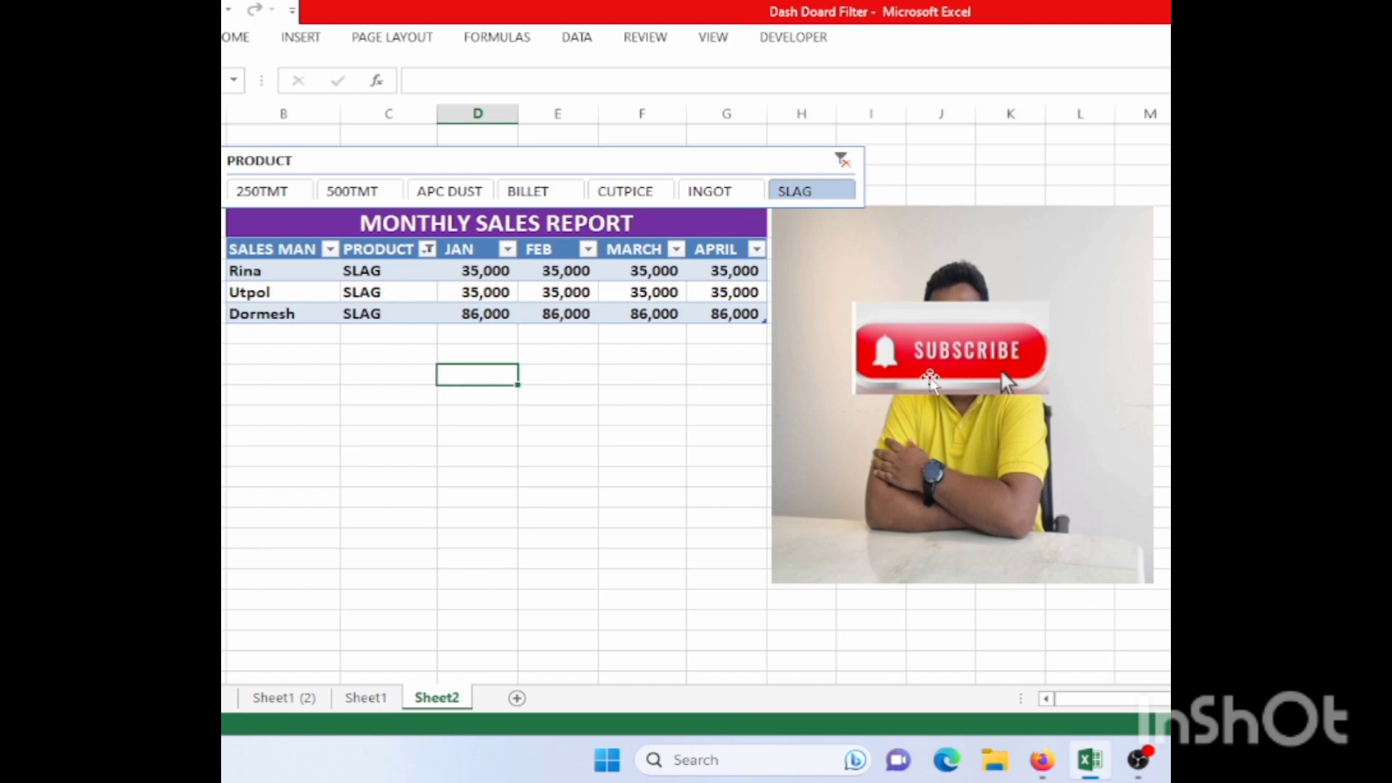
# - Move the Subscribe picture off the face in the portrait to just below the table's APRIL column
pyautogui.moveTo(930, 377); pyautogui.dragTo(739, 424)
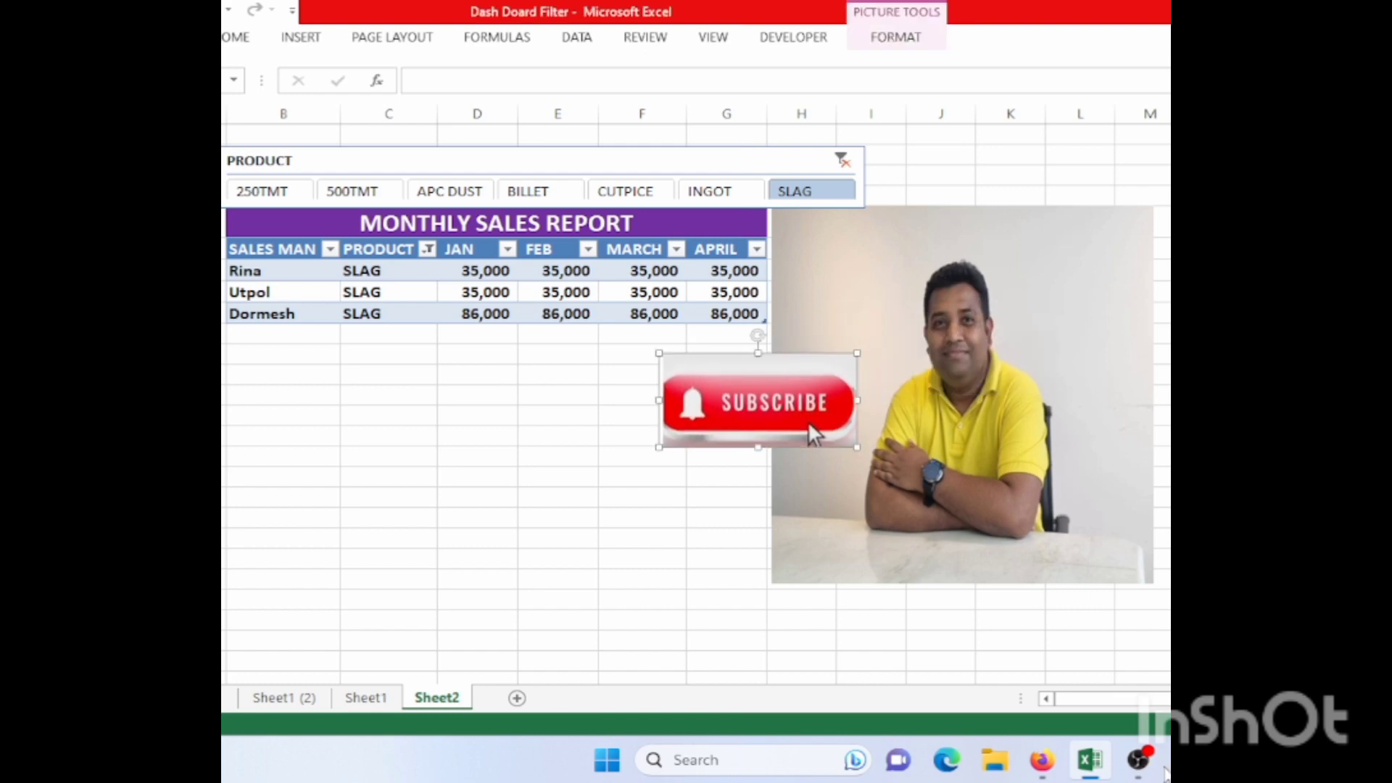
pyautogui.click(1140, 762)
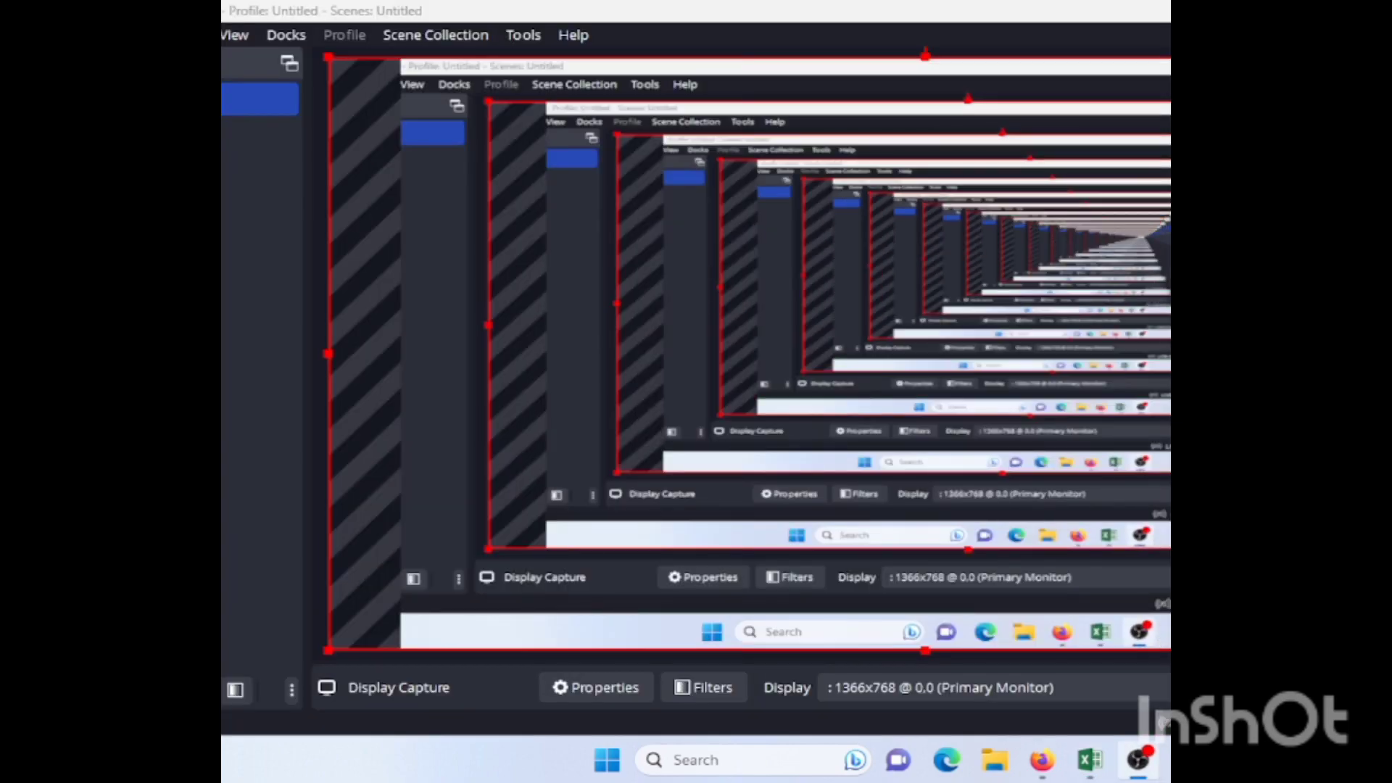